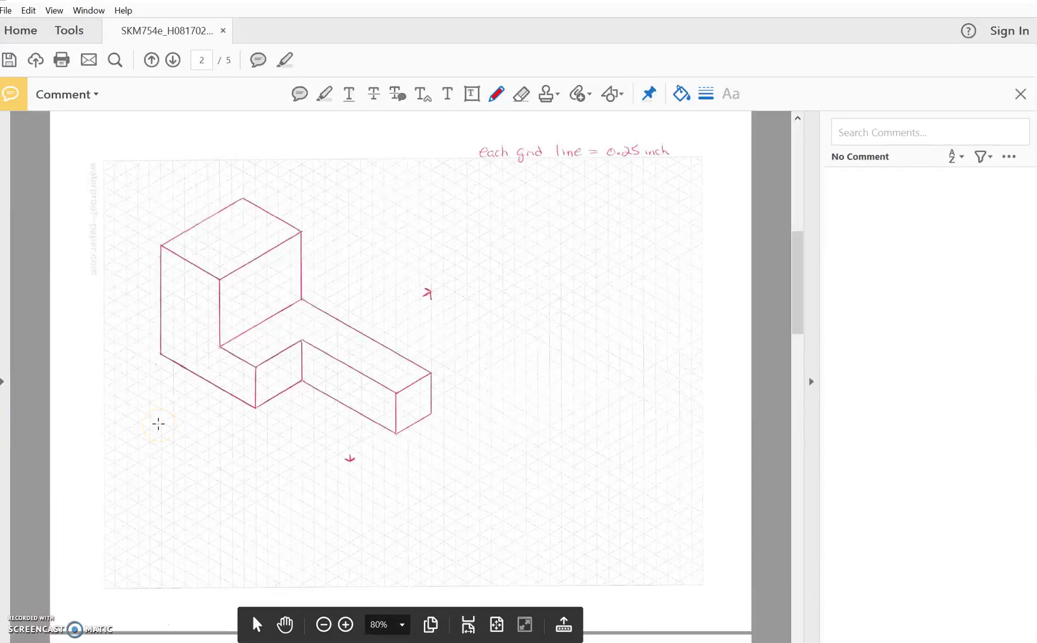
# Pencil circled letters H and I on the two front-facing faces of the isometric sketch, and switch to AutoCAD
pyautogui.moveTo(187, 337)
pyautogui.mouseDown()
pyautogui.moveTo(205, 290)
pyautogui.moveTo(180, 319)
pyautogui.mouseUp()
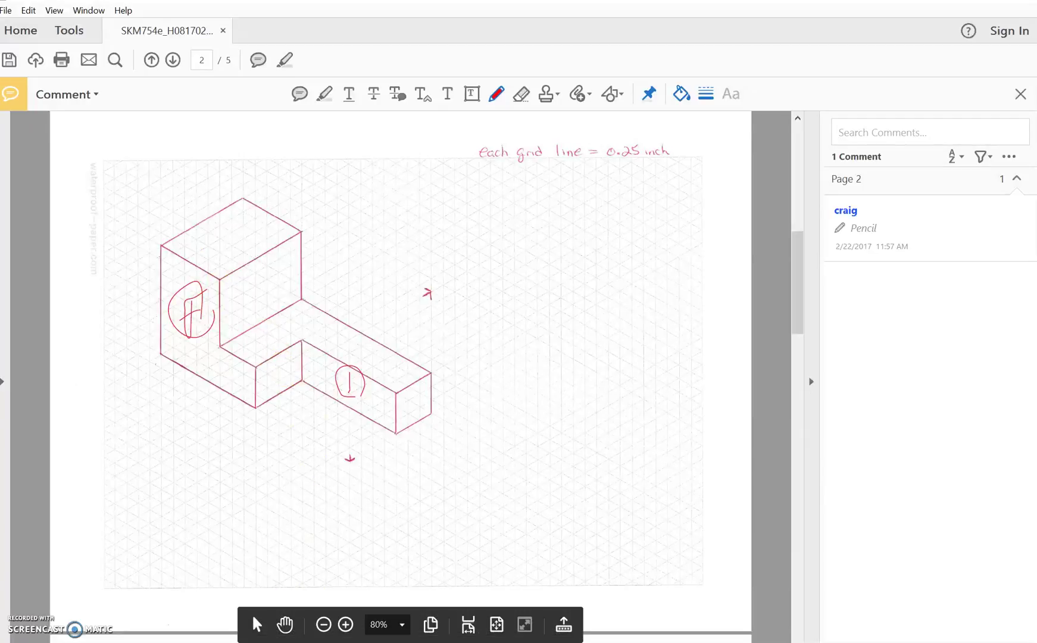
pyautogui.hotkey('alt', 'Tab')
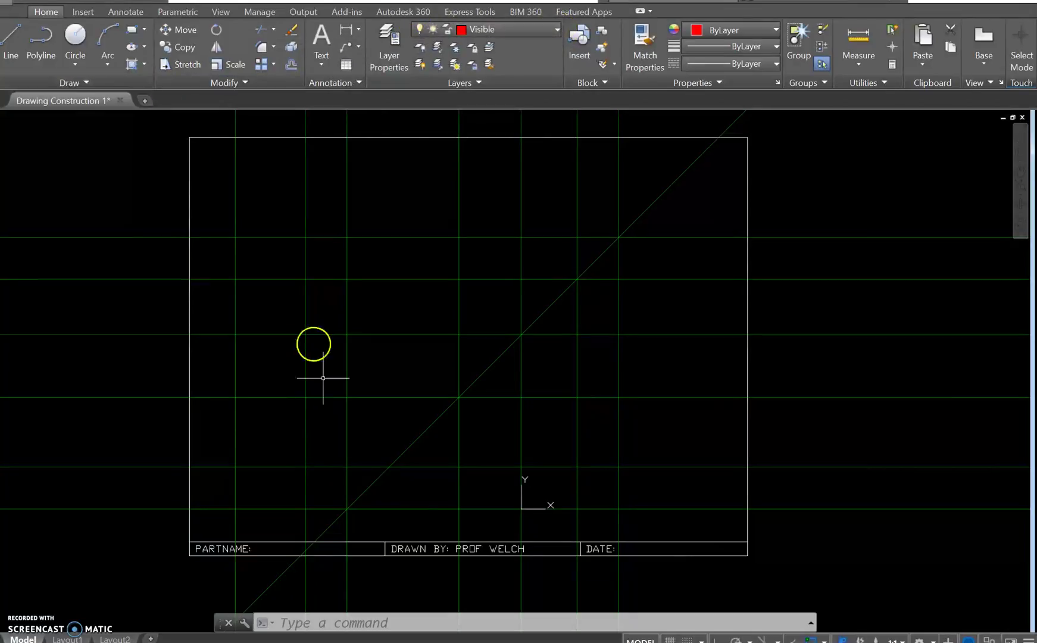
# Draw the closed six-sided L-shaped outline of face H, 2.000 tall, on the lower-left construction line intersections of the front view
pyautogui.click(13, 42)
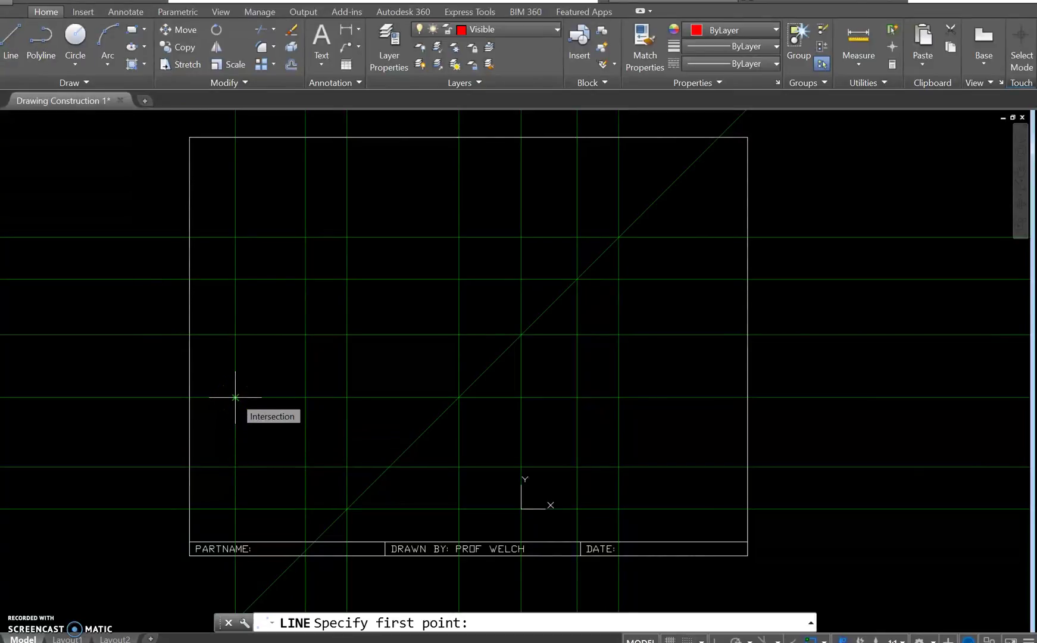
pyautogui.click(235, 397)
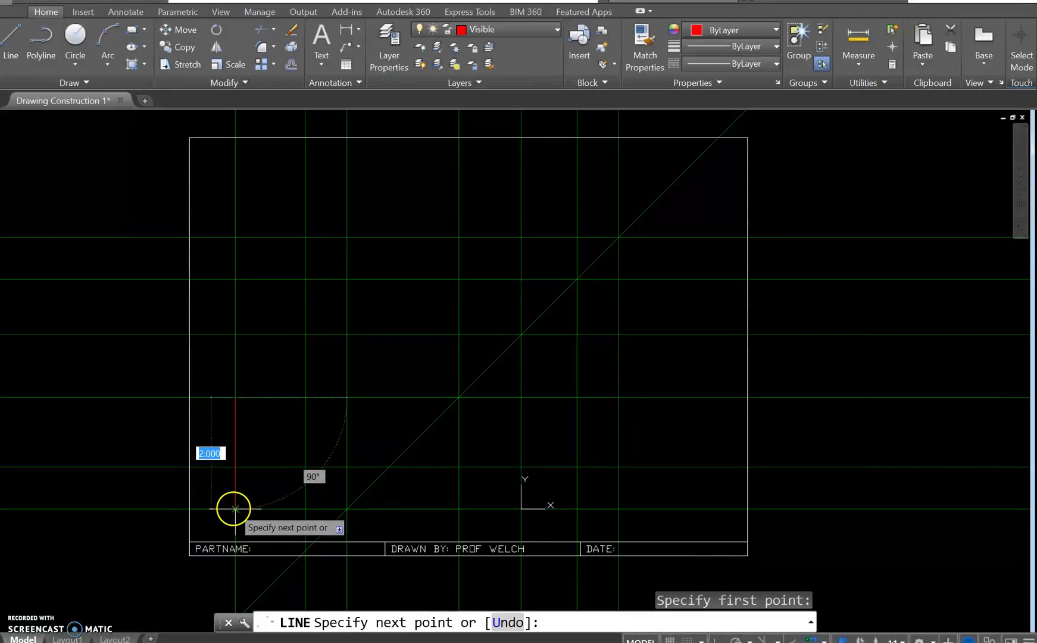
pyautogui.click(234, 508)
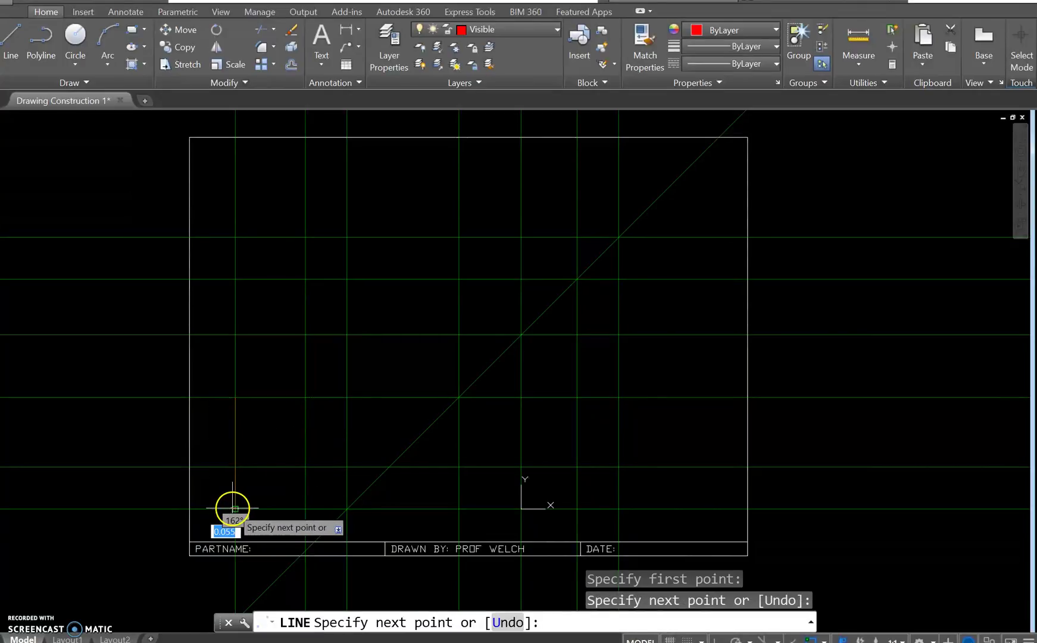
pyautogui.click(347, 508)
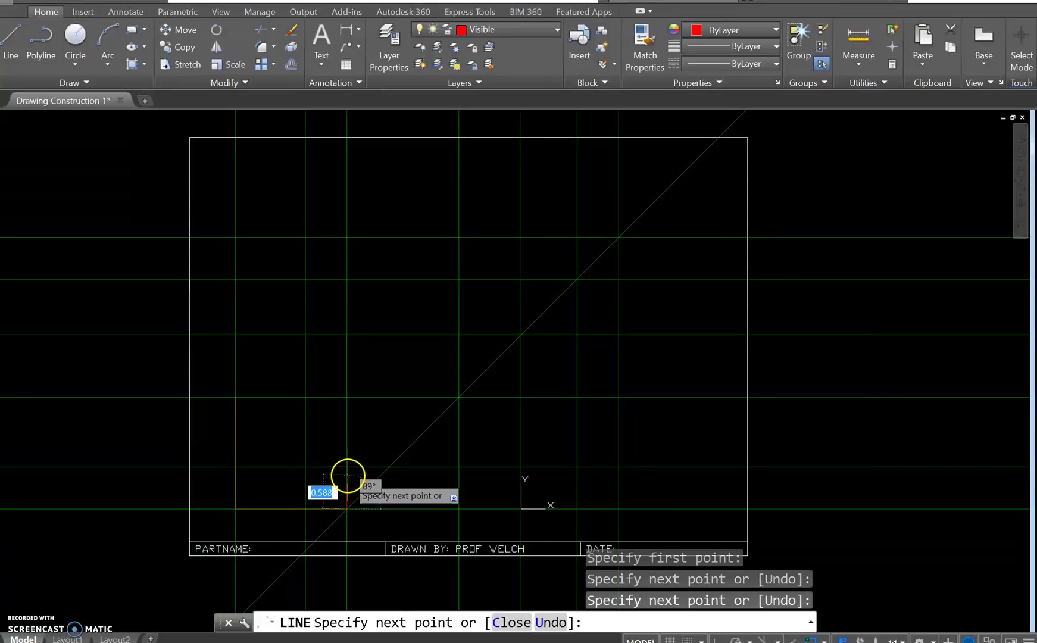
pyautogui.click(347, 466)
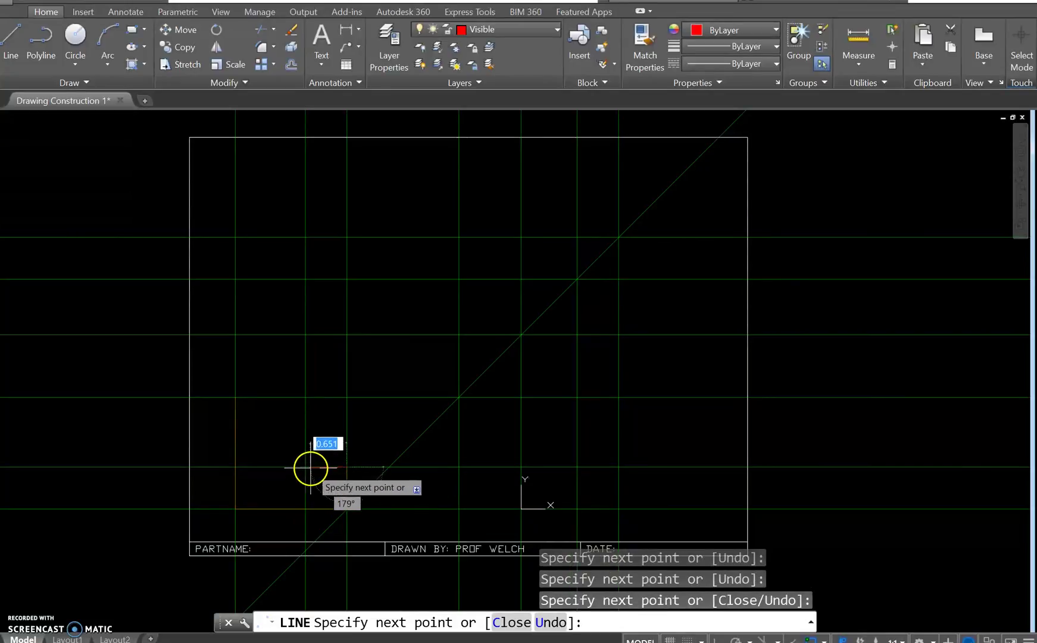
pyautogui.click(307, 468)
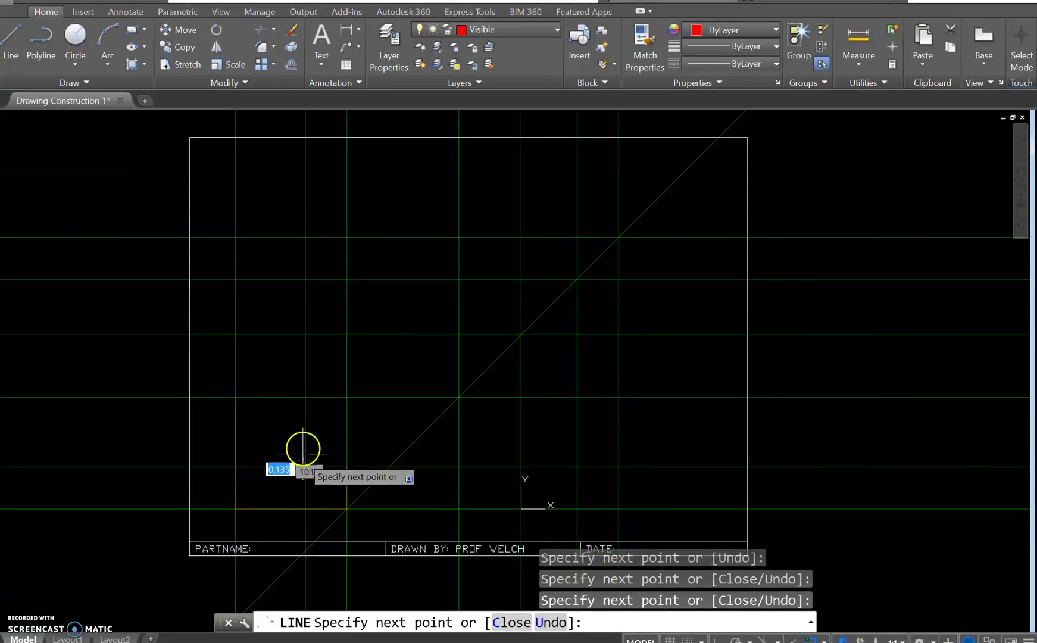
pyautogui.click(306, 397)
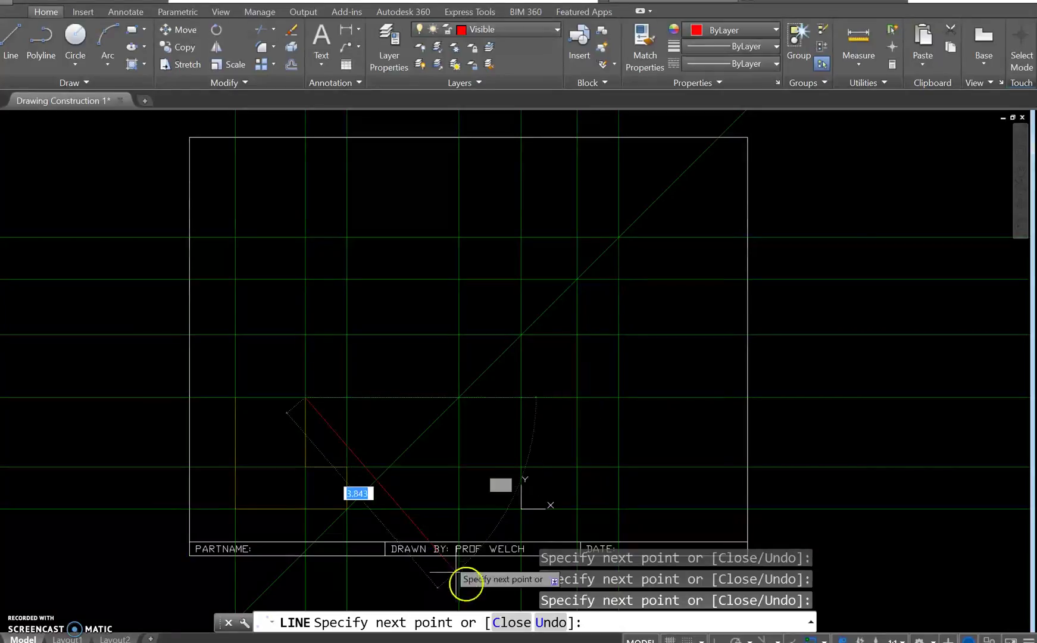
pyautogui.click(506, 622)
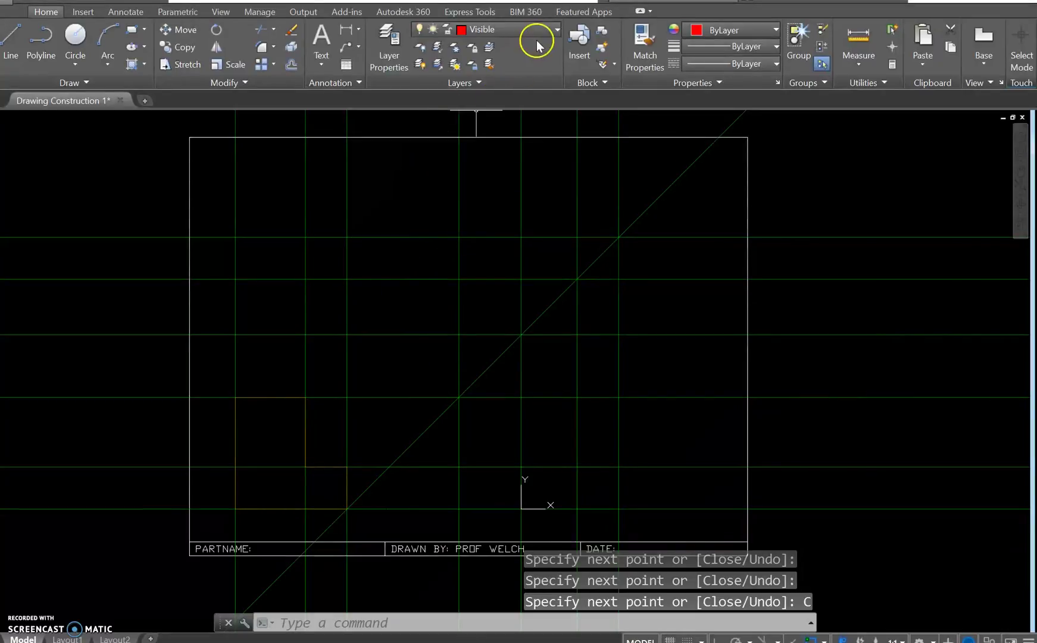
# Turn off the Construction layer
pyautogui.click(556, 28)
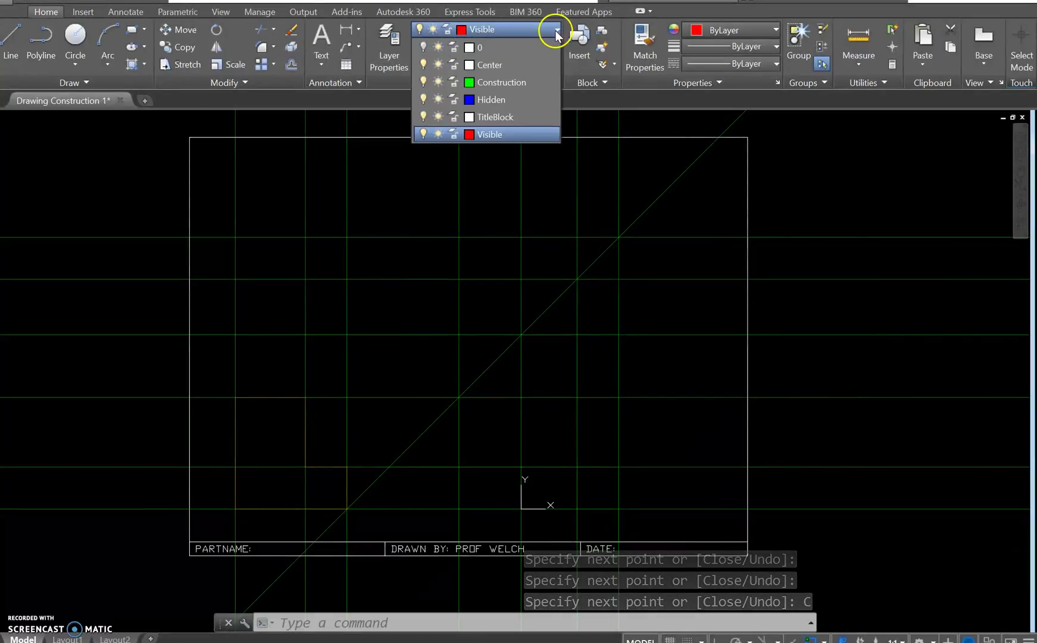
pyautogui.click(424, 84)
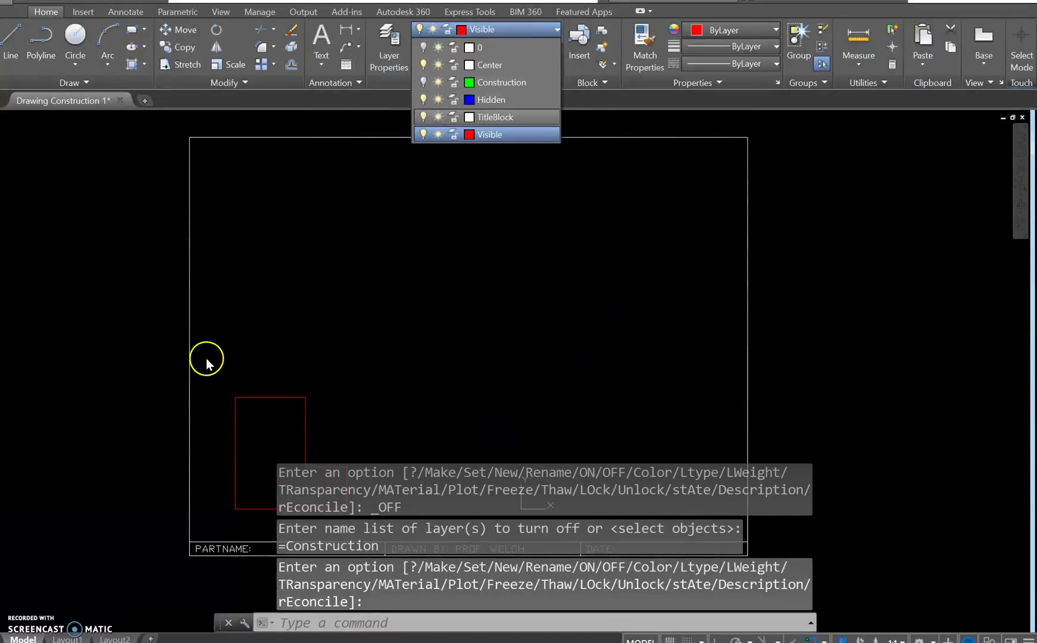
pyautogui.press('Escape')
pyautogui.press('Escape')
pyautogui.press('Escape')
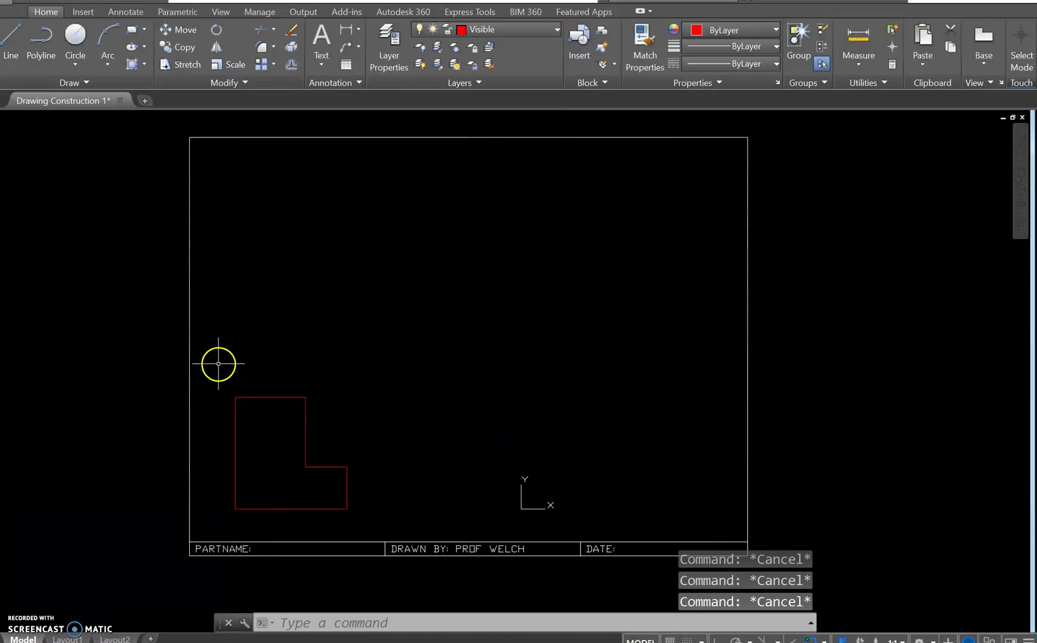
# Select the whole L-shaped outline and bring it to the front of the draw order
pyautogui.click(218, 363)
pyautogui.click(414, 534)
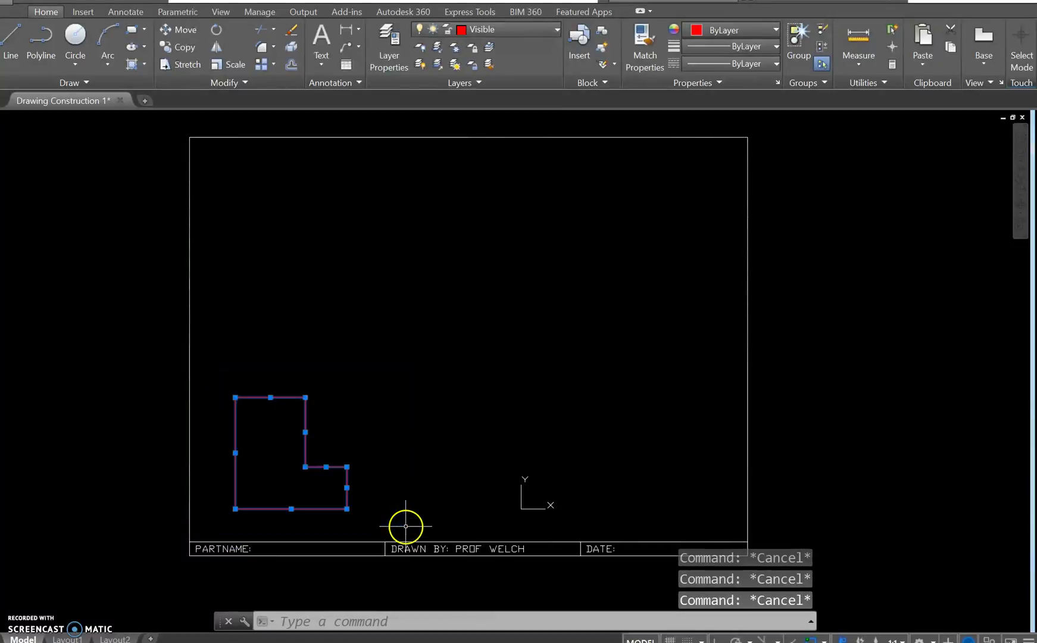
pyautogui.rightClick(327, 482)
pyautogui.moveTo(375, 351)
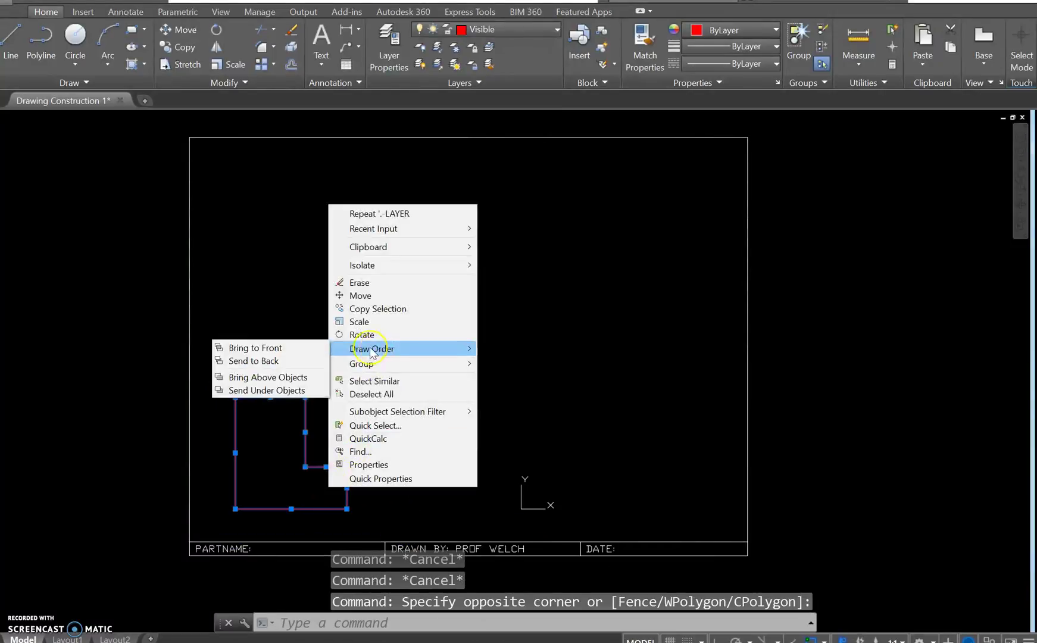
pyautogui.click(294, 348)
pyautogui.press('Escape')
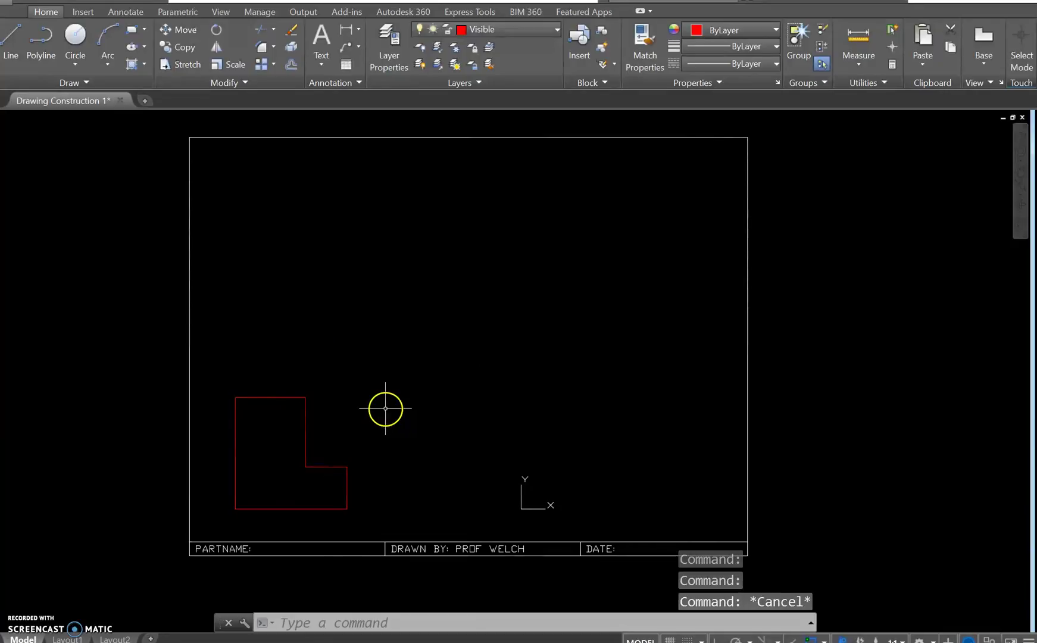
# Turn the Construction layer back on
pyautogui.click(556, 29)
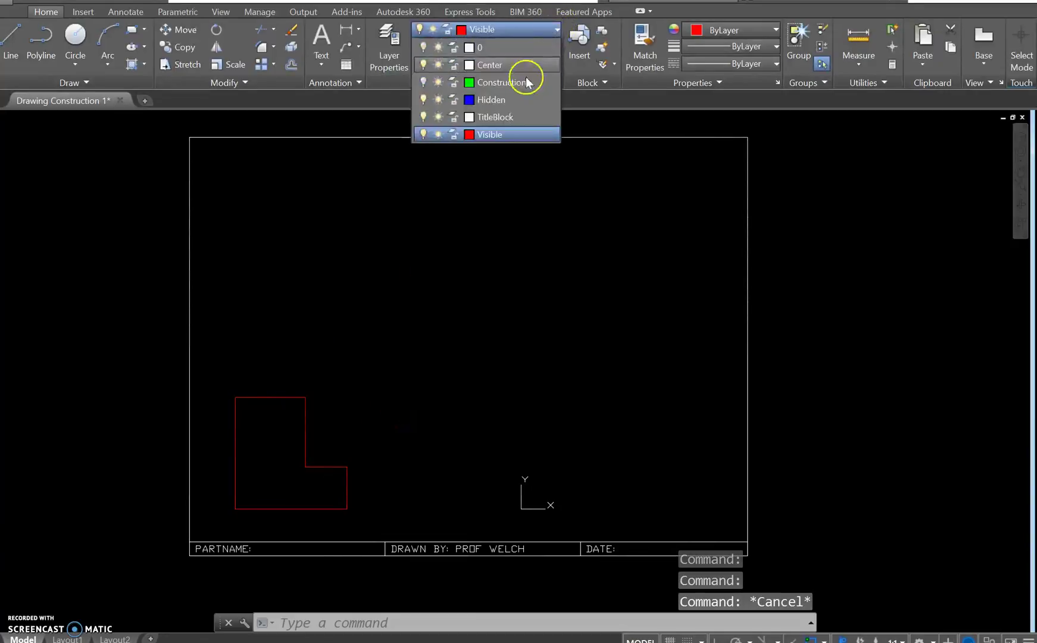
pyautogui.click(424, 82)
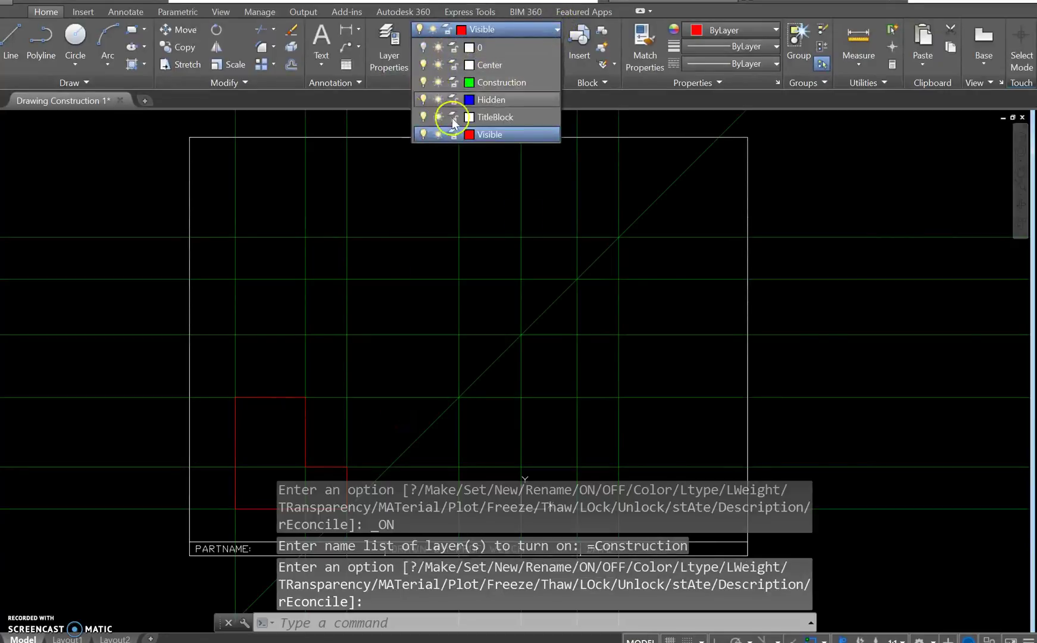
pyautogui.click(575, 375)
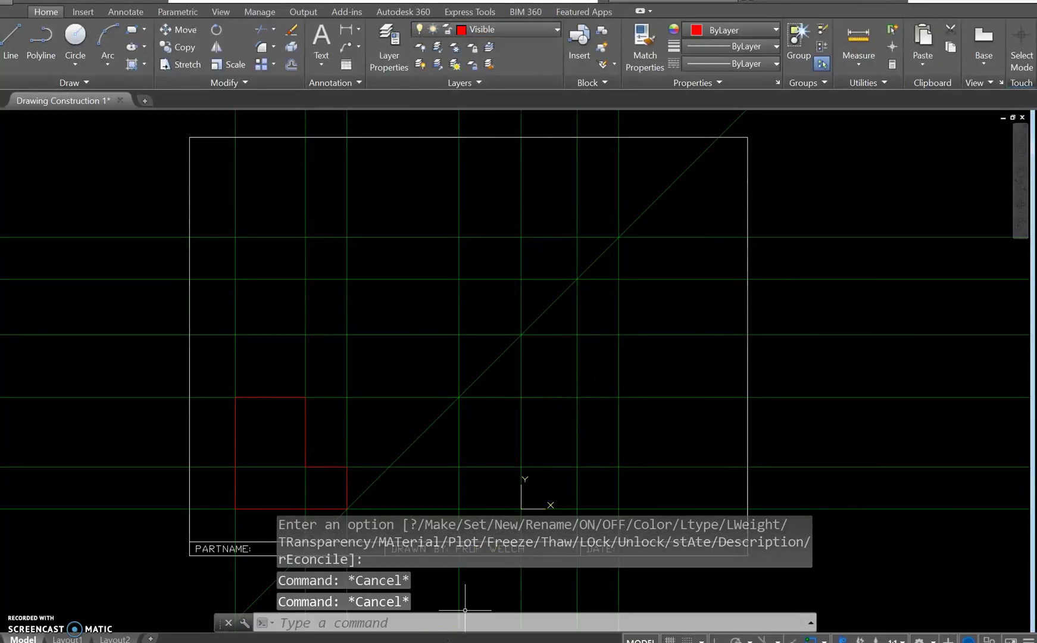
# Check the reference sketch in Acrobat, and in AutoCAD draw three lines extending the L-shaped outline with face I, 0.750 tall, along its base
pyautogui.click(649, 641)
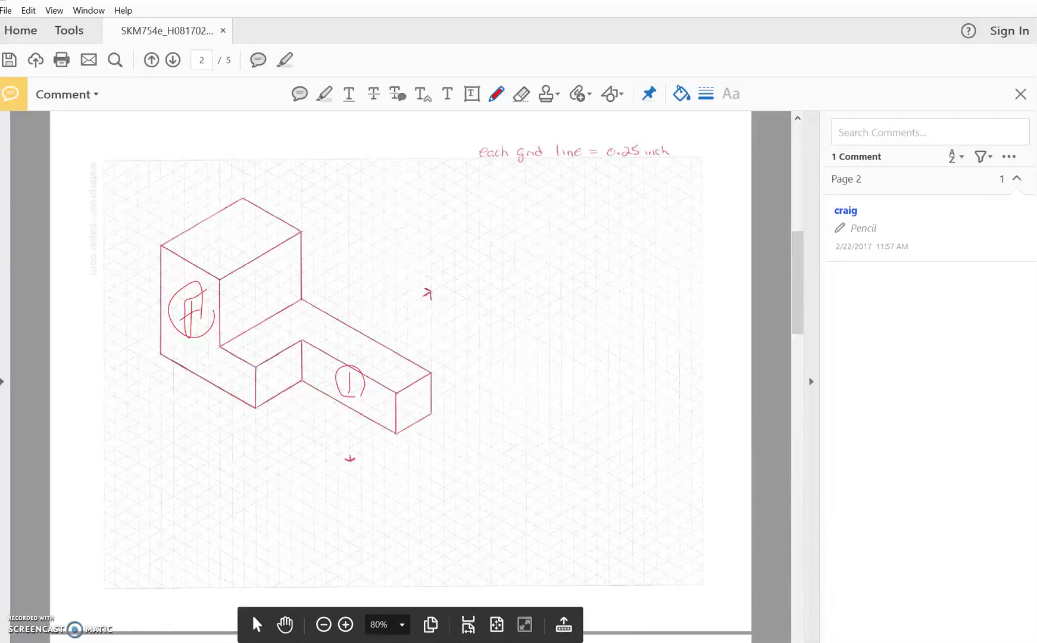
pyautogui.hotkey('alt', 'Tab')
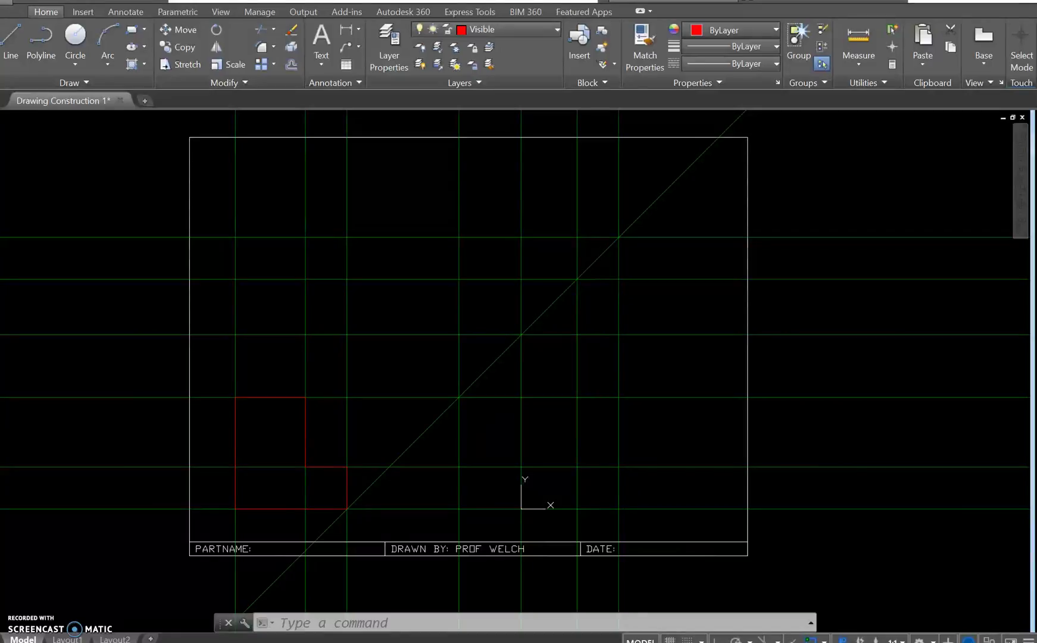
pyautogui.click(13, 47)
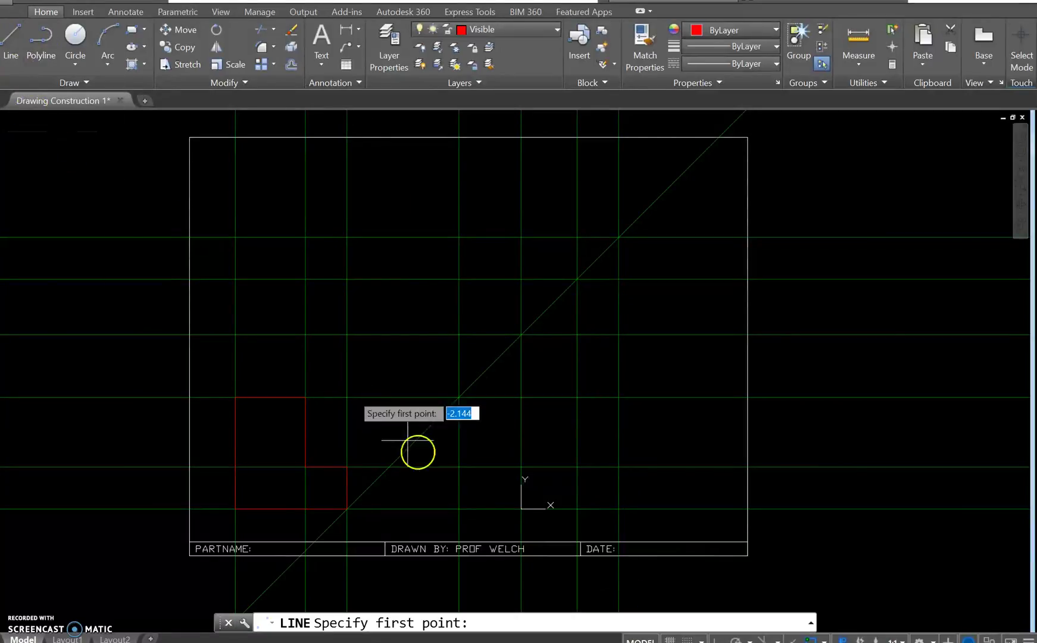
pyautogui.click(347, 509)
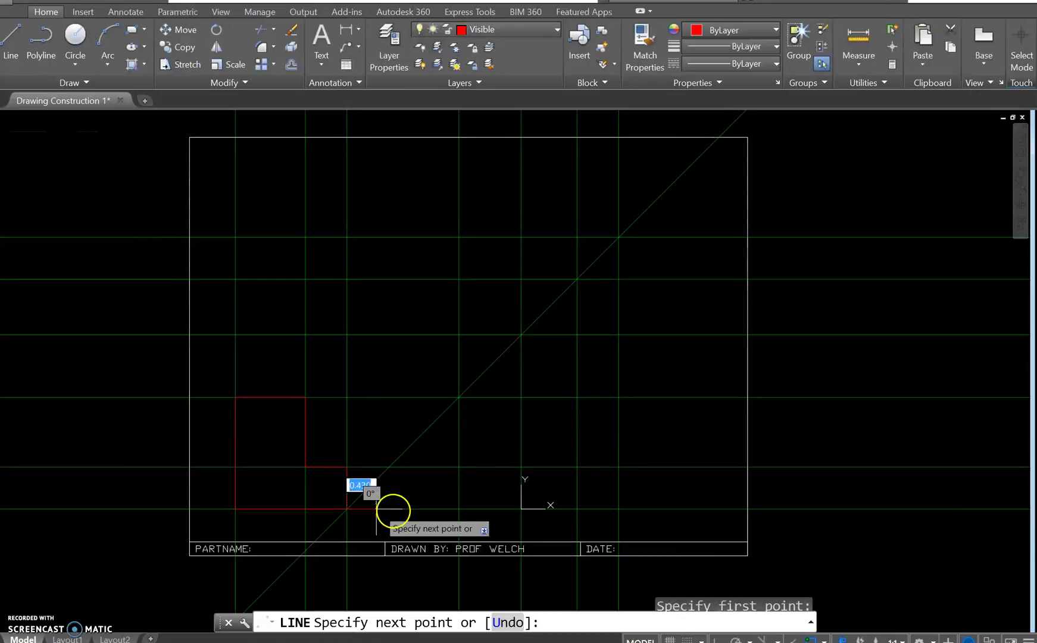
pyautogui.click(459, 509)
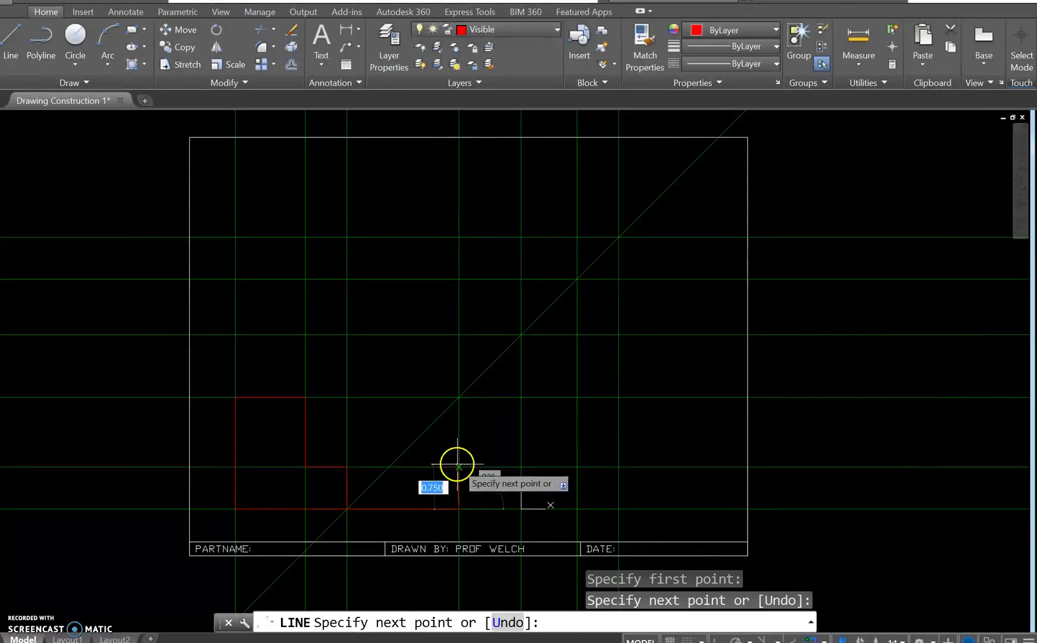
pyautogui.click(459, 468)
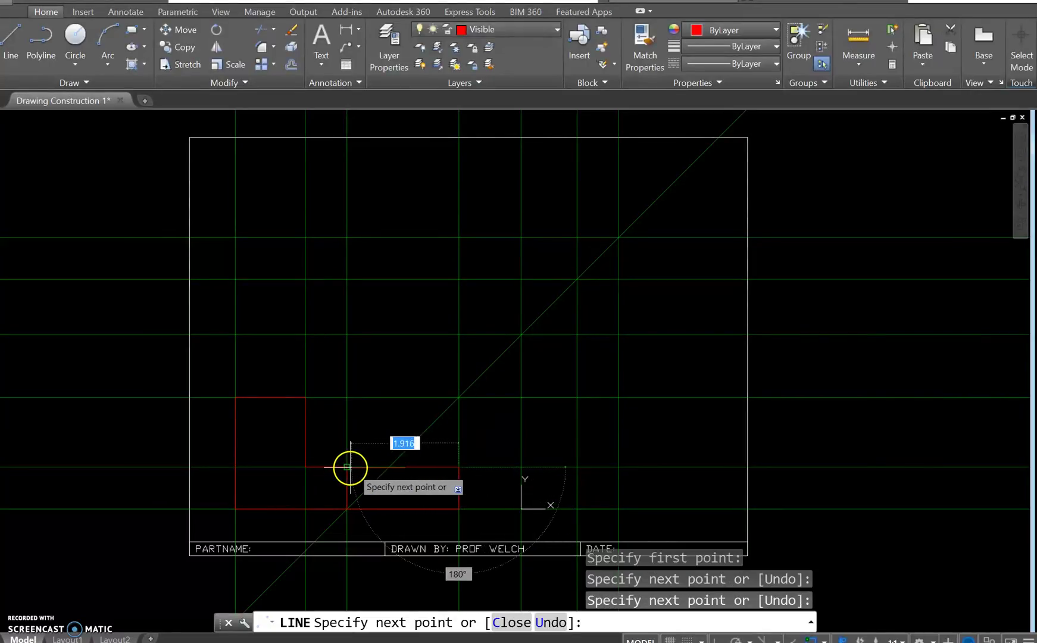
pyautogui.click(347, 468)
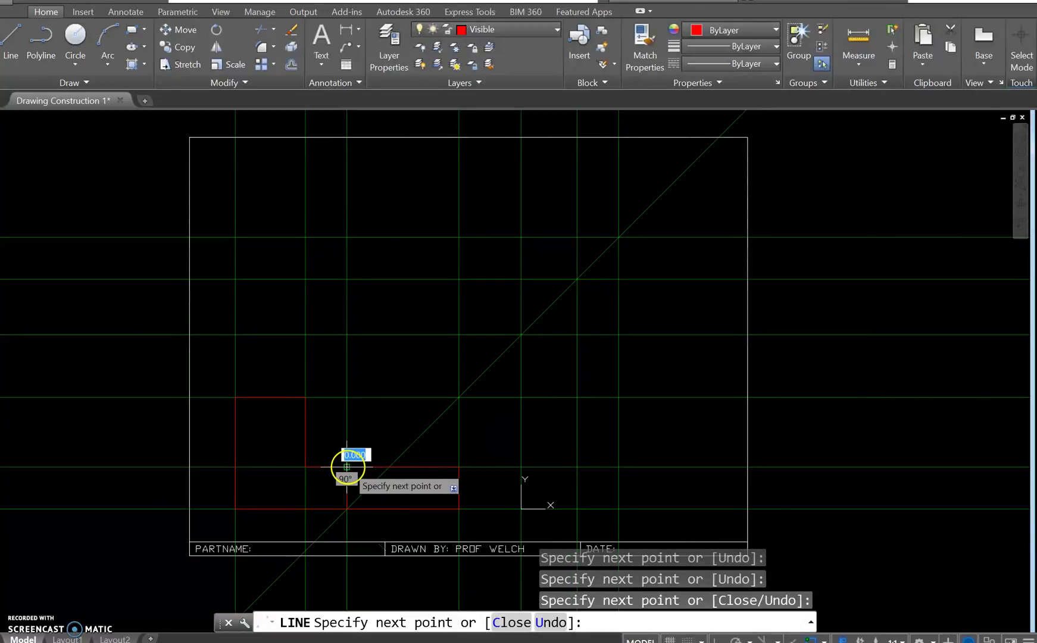
pyautogui.press('Escape')
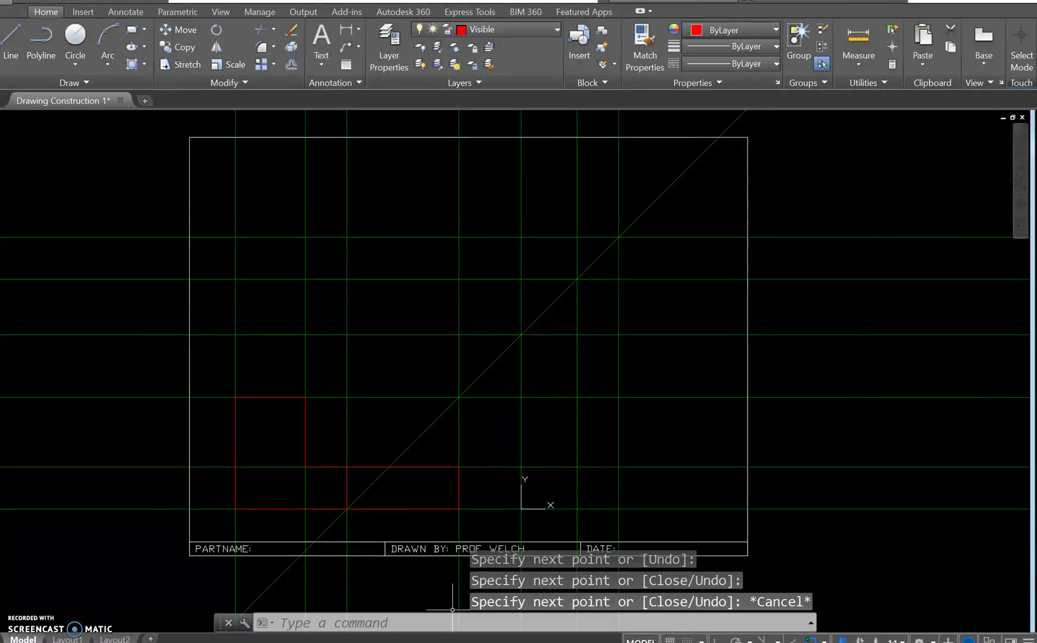
# Switch to the reference sketch in Acrobat, pencil a label on the end face of the long arm, and return to AutoCAD
pyautogui.click(690, 595)
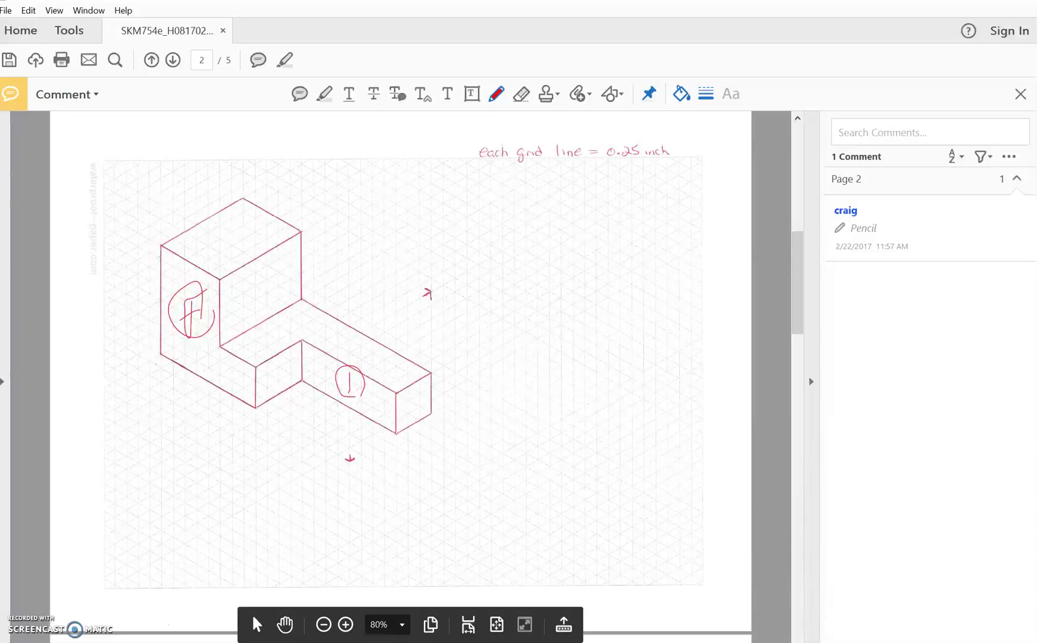
pyautogui.moveTo(410, 392); pyautogui.dragTo(429, 412)
pyautogui.hotkey('alt', 'Tab')
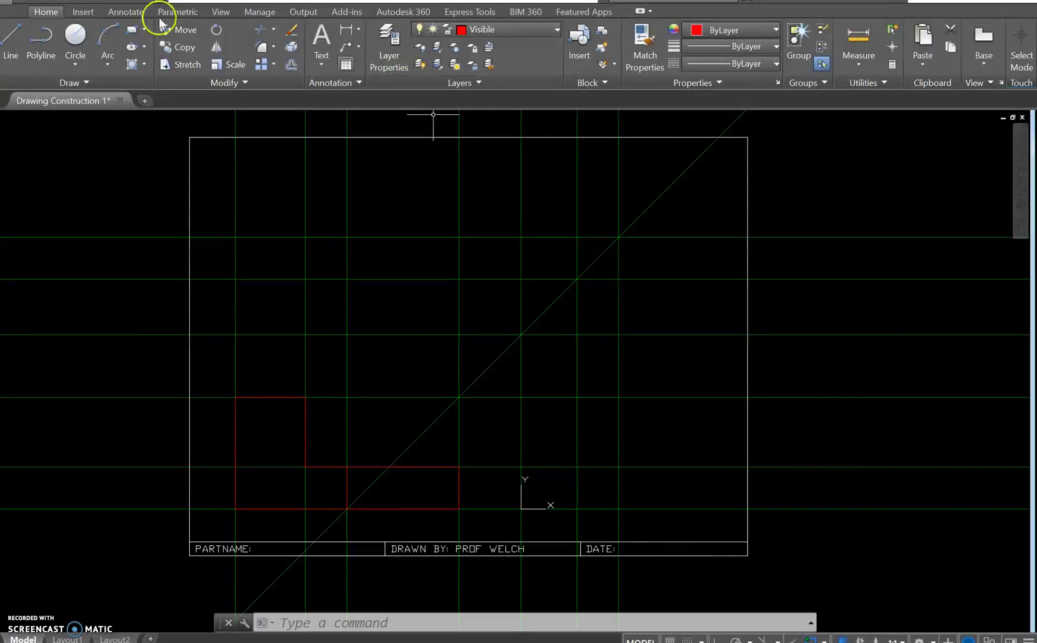
# Draw the arm's end face as a closed rectangle 0.750 tall between the two outermost vertical construction lines of the side view
pyautogui.click(16, 42)
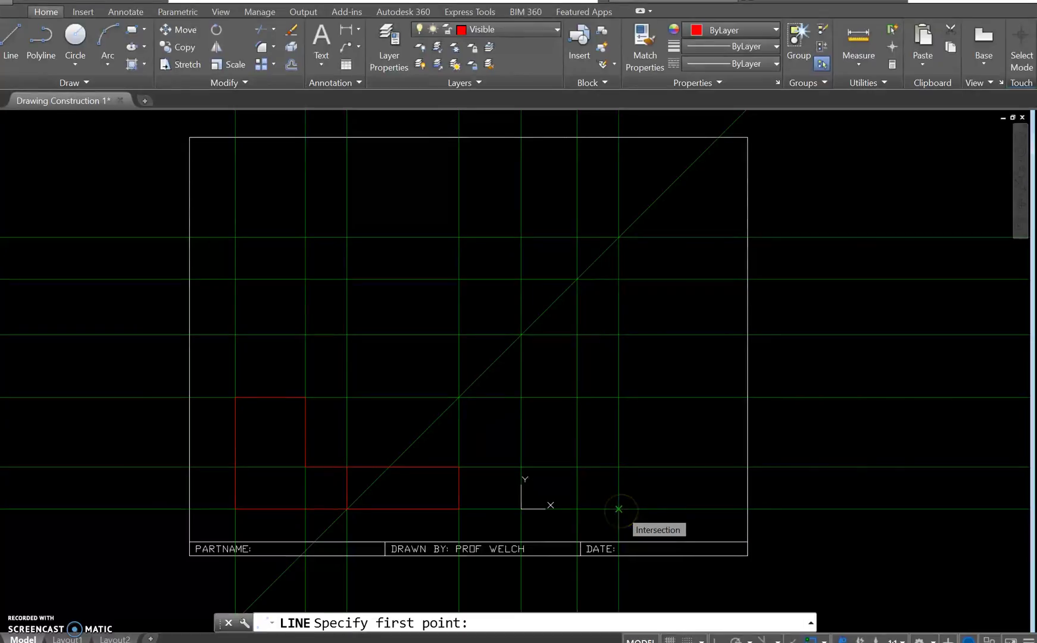
pyautogui.click(619, 509)
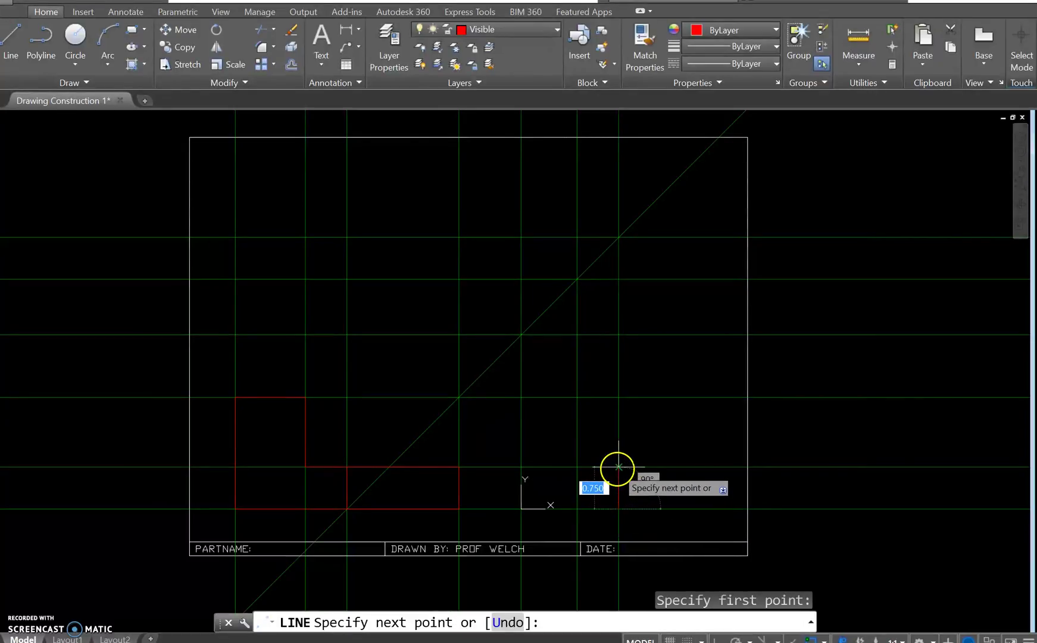
pyautogui.click(619, 468)
pyautogui.click(577, 466)
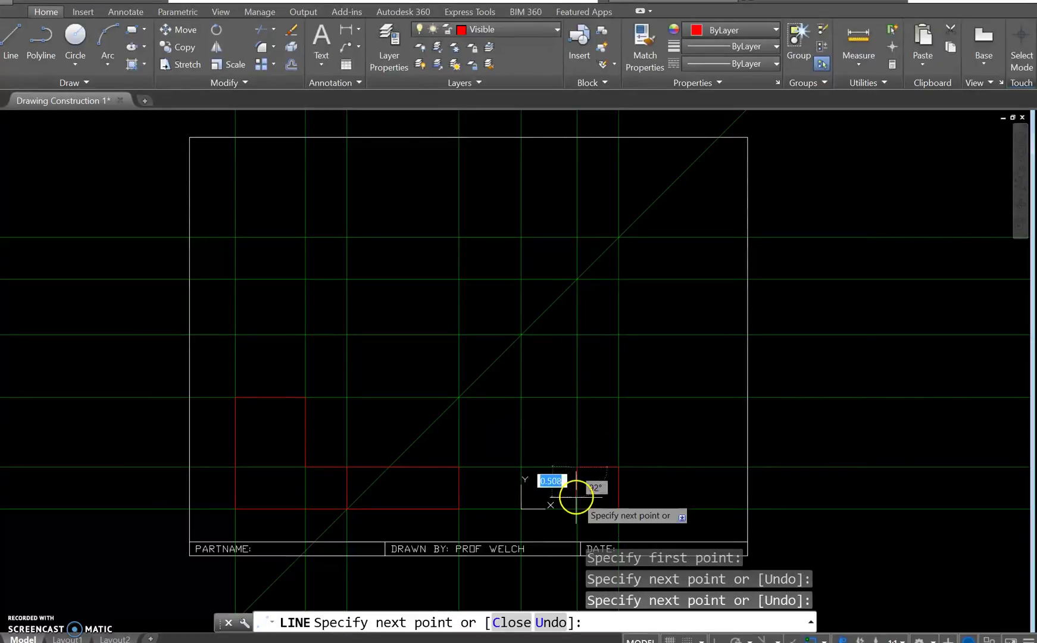
pyautogui.click(577, 509)
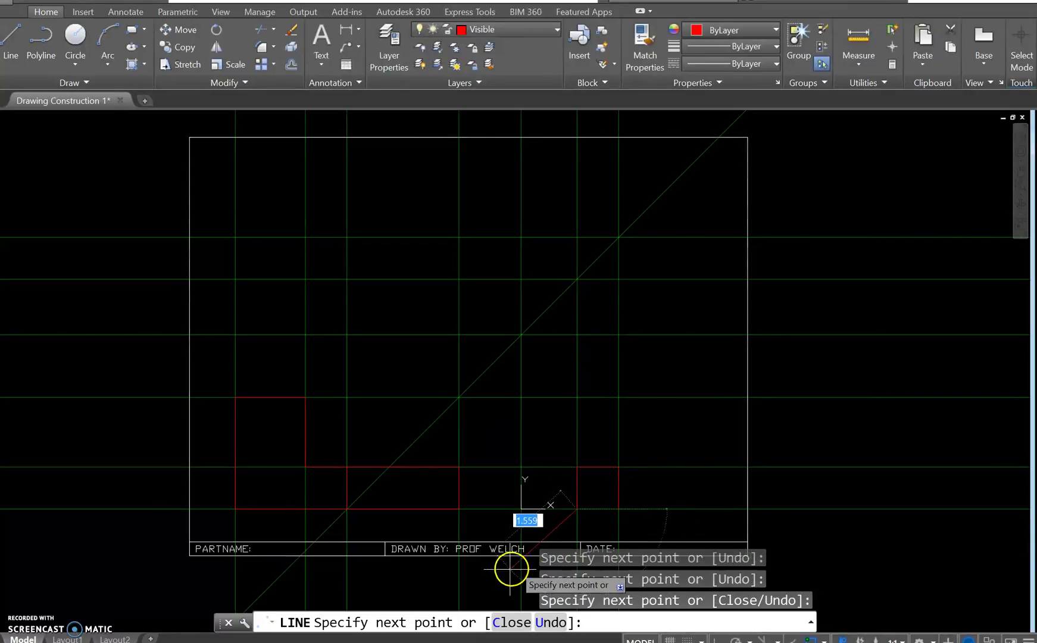
pyautogui.press('Return')
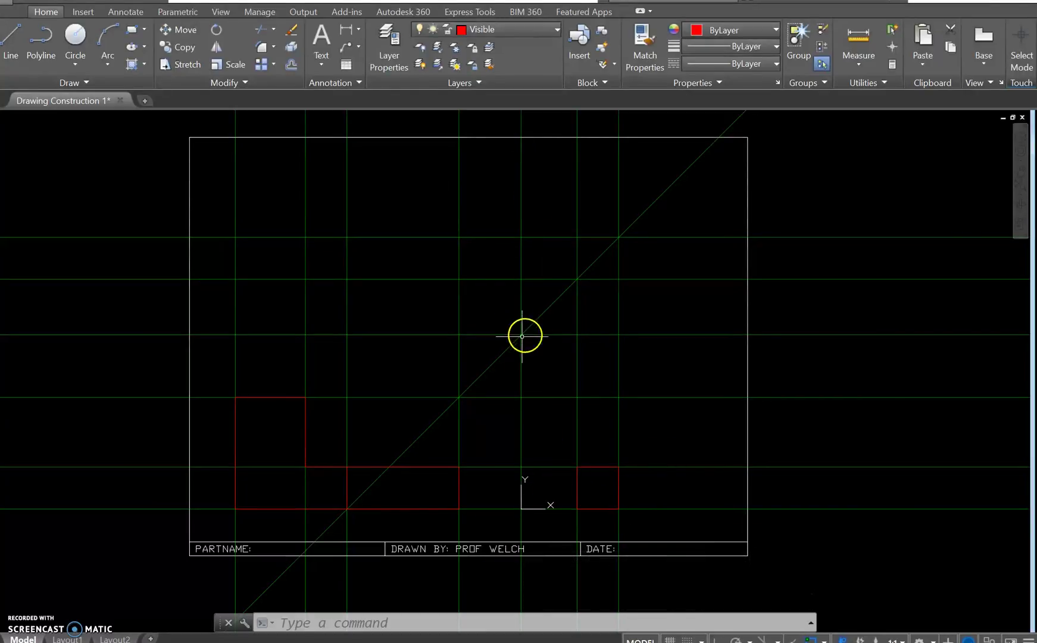
# Draw three lines extending the side view's end-face rectangle to the view's inner vertical construction line, forming an adjoining face 0.750 tall
pyautogui.click(10, 37)
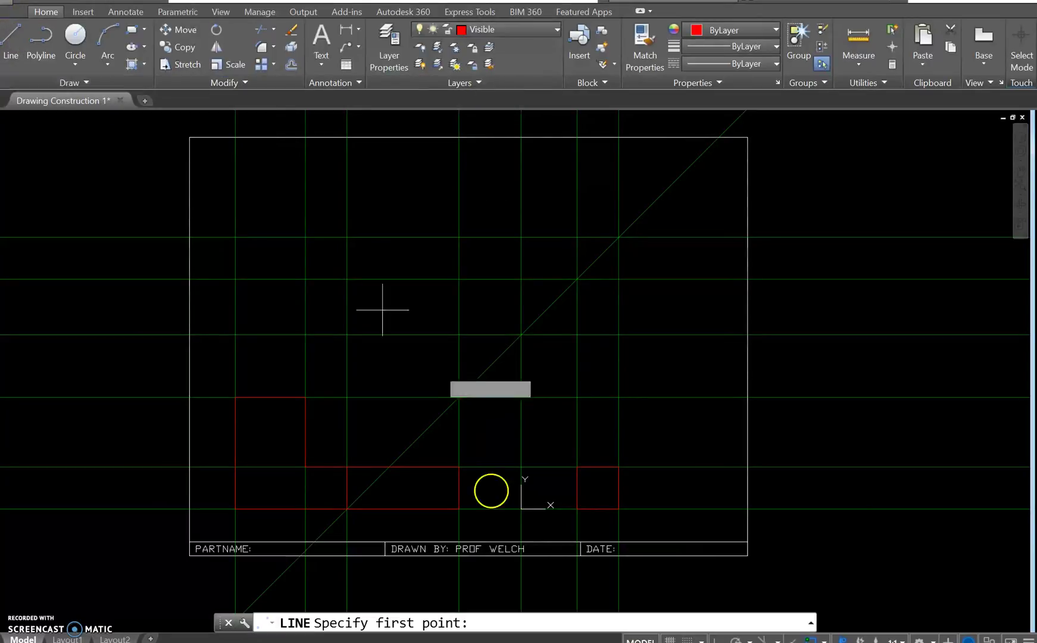
pyautogui.click(577, 467)
pyautogui.click(522, 467)
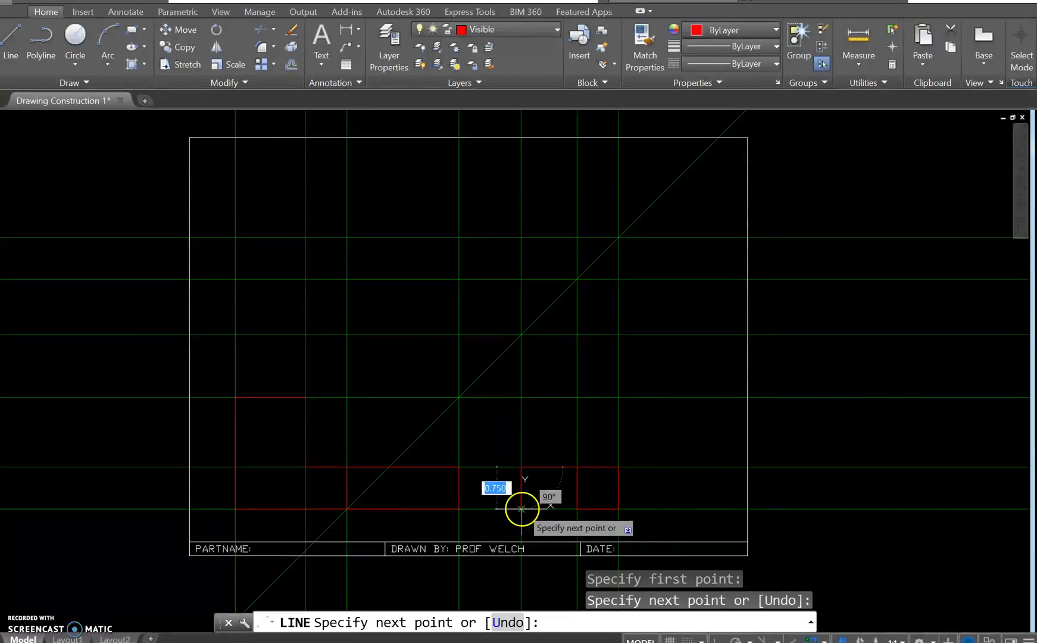
pyautogui.click(521, 509)
pyautogui.click(577, 508)
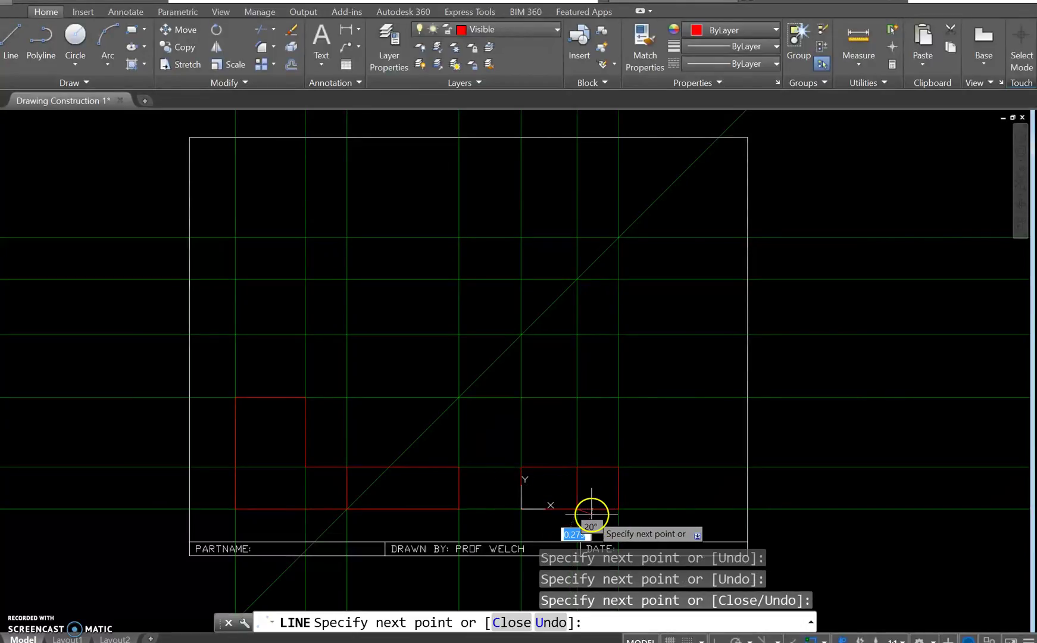
pyautogui.press('Return')
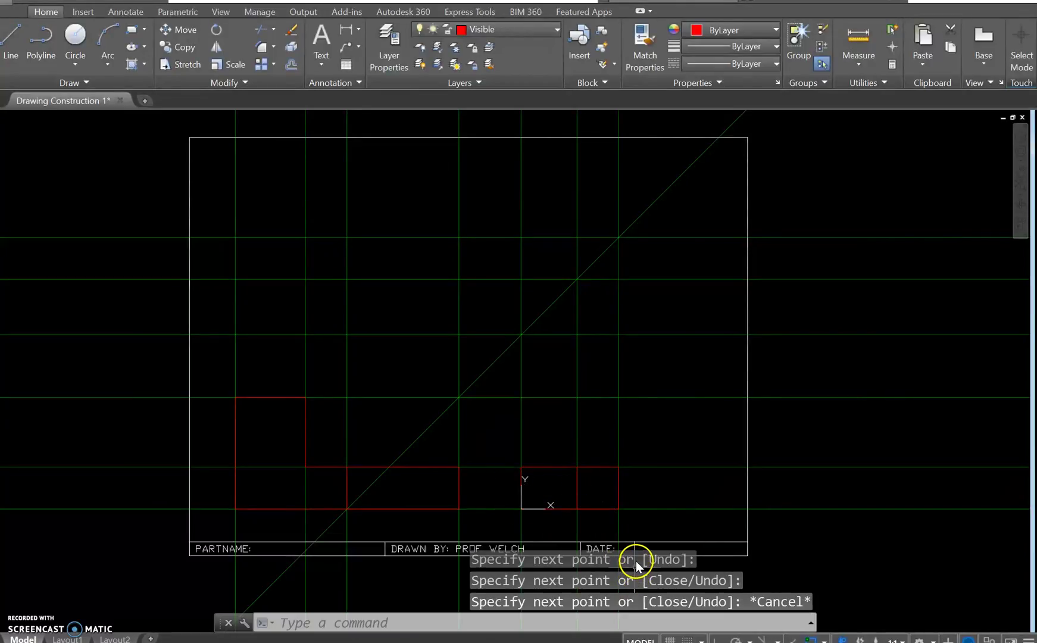
# Draw three lines above the two lower faces of the side view, enclosing the upper face up to the full-height construction line
pyautogui.press('Return')
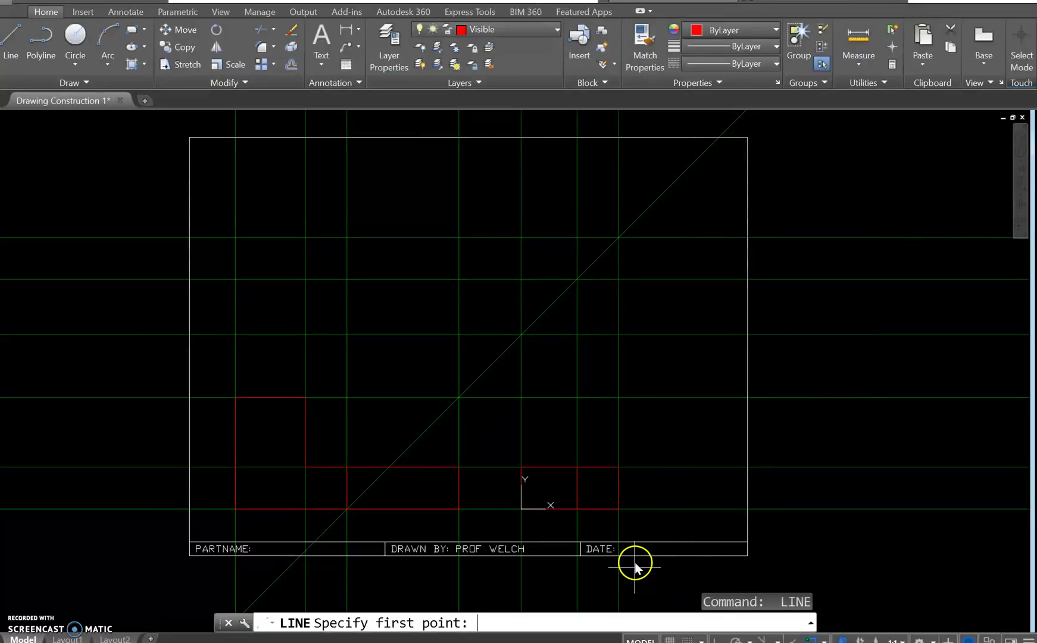
pyautogui.click(617, 466)
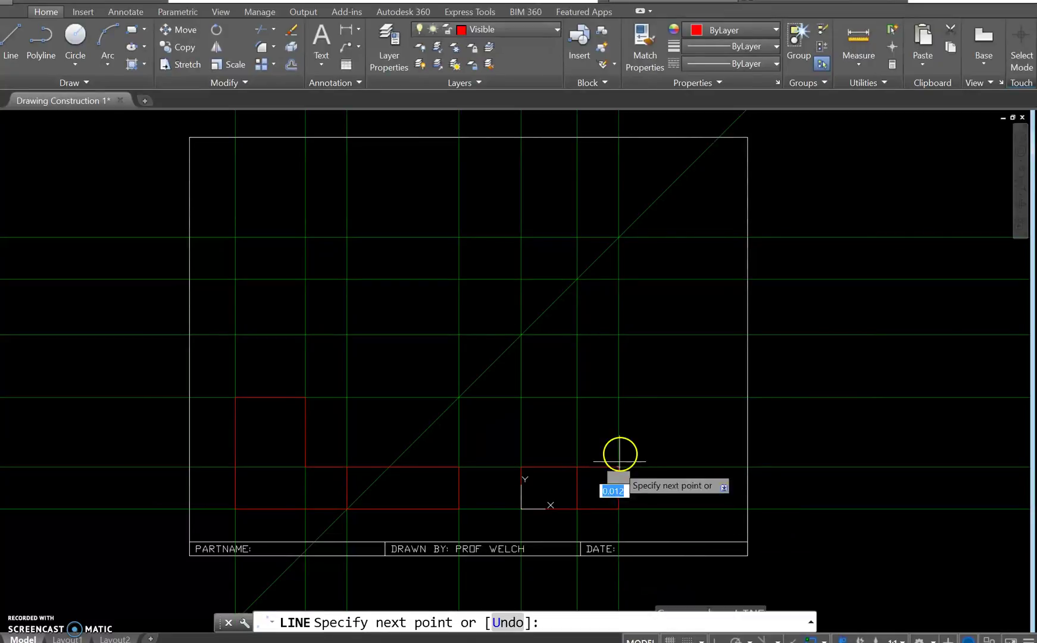
pyautogui.click(618, 397)
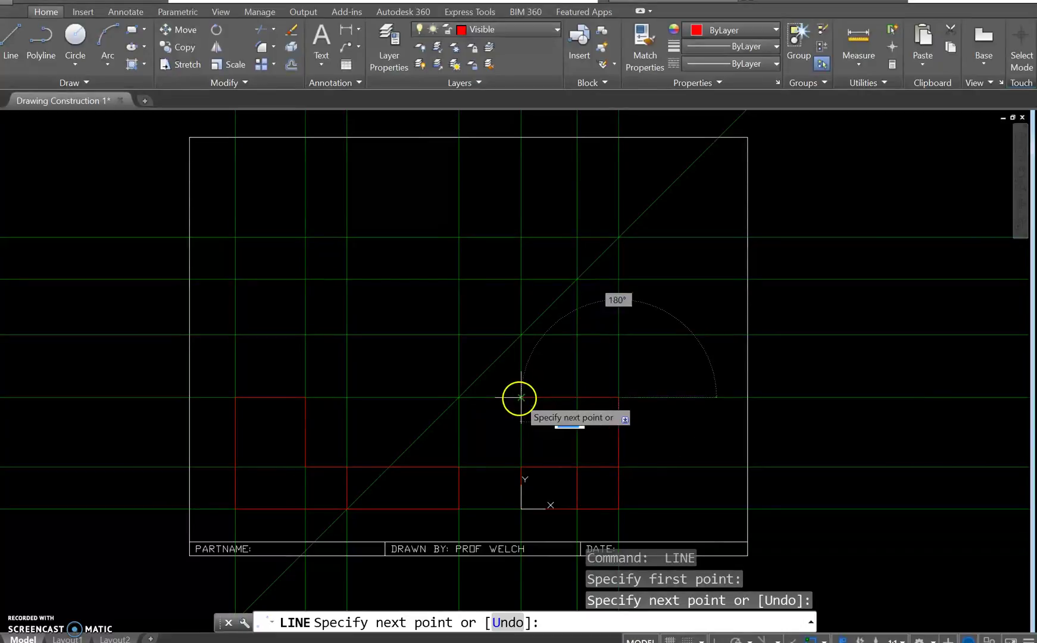
pyautogui.click(521, 397)
pyautogui.click(521, 466)
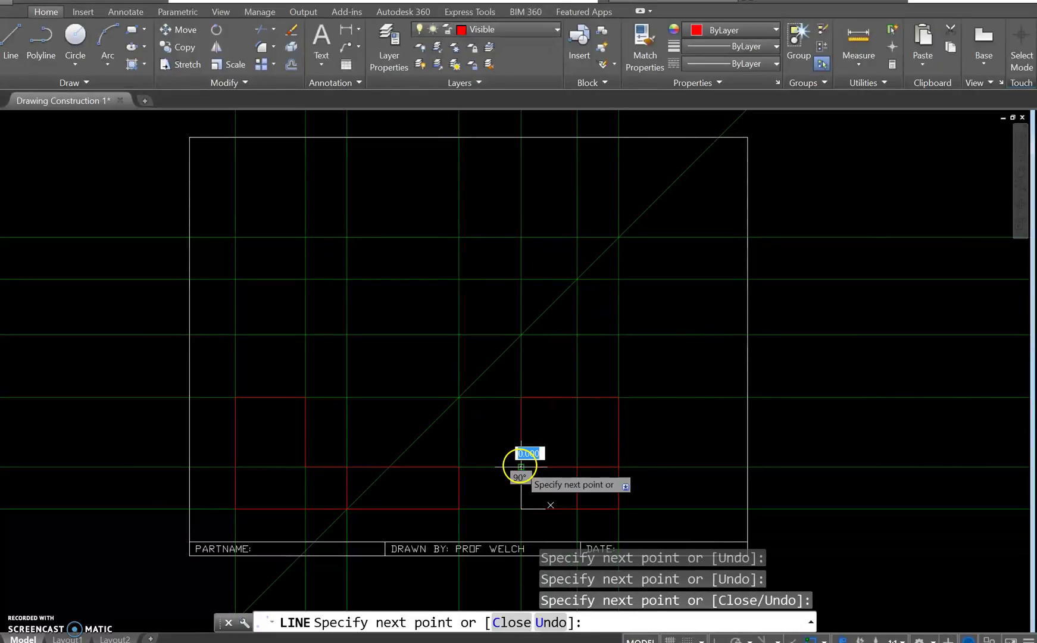
pyautogui.press('Escape')
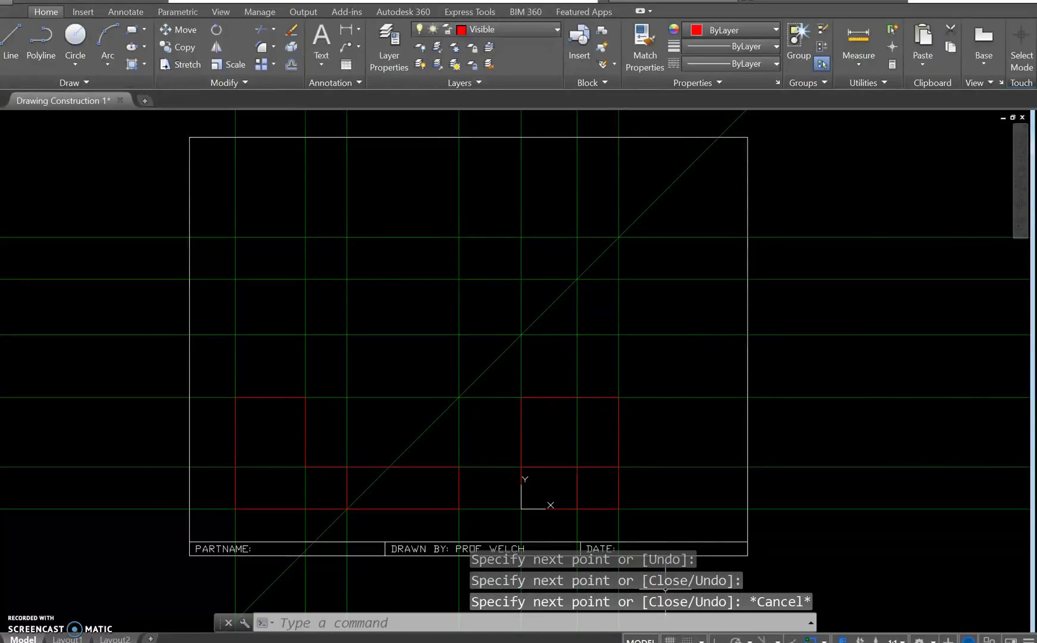
# Check the reference sketch, and draw a closed full-depth rectangle in the top view above the front view's tall block
pyautogui.hotkey('alt', 'Tab')
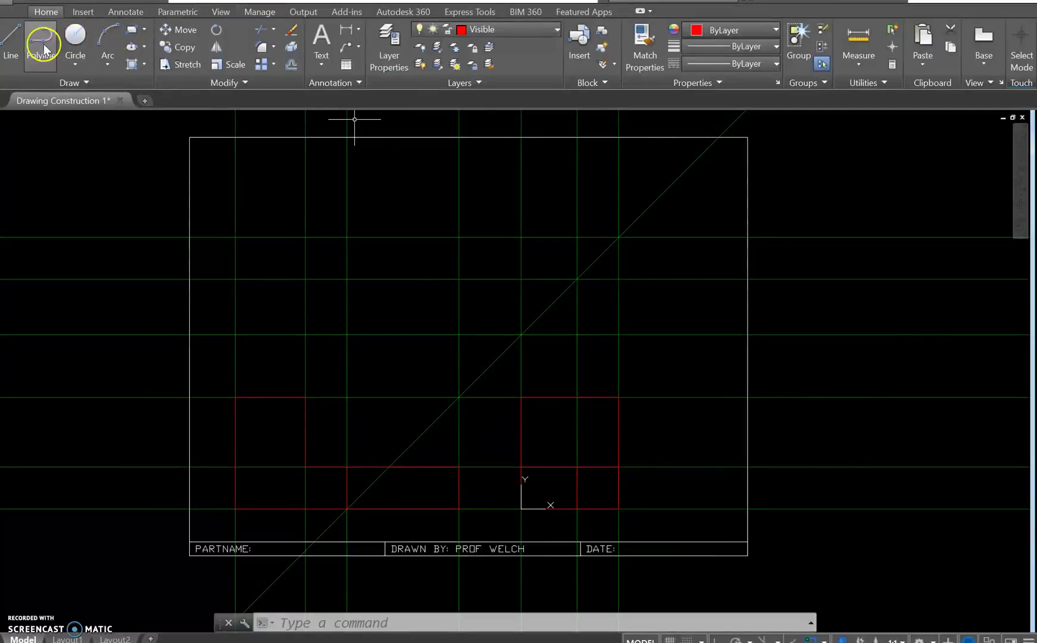
pyautogui.click(11, 57)
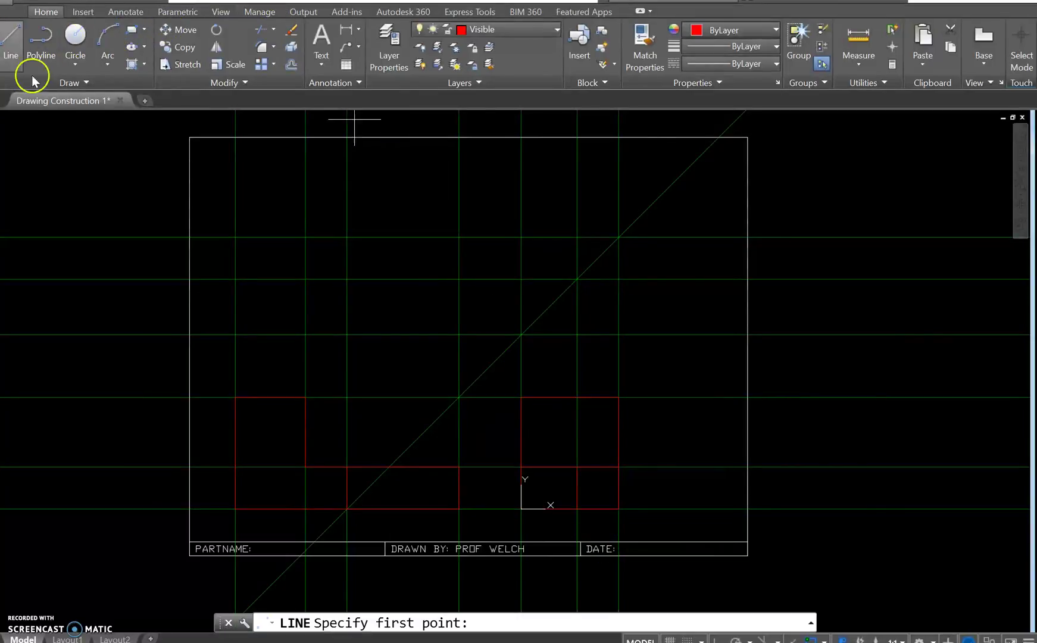
pyautogui.click(236, 335)
pyautogui.click(306, 335)
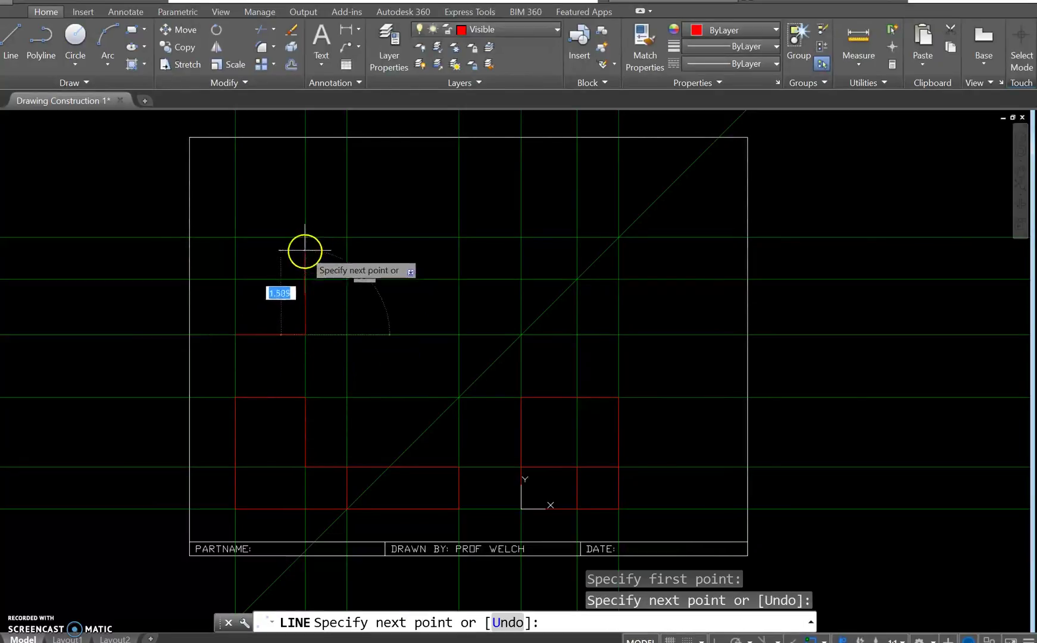
pyautogui.click(304, 236)
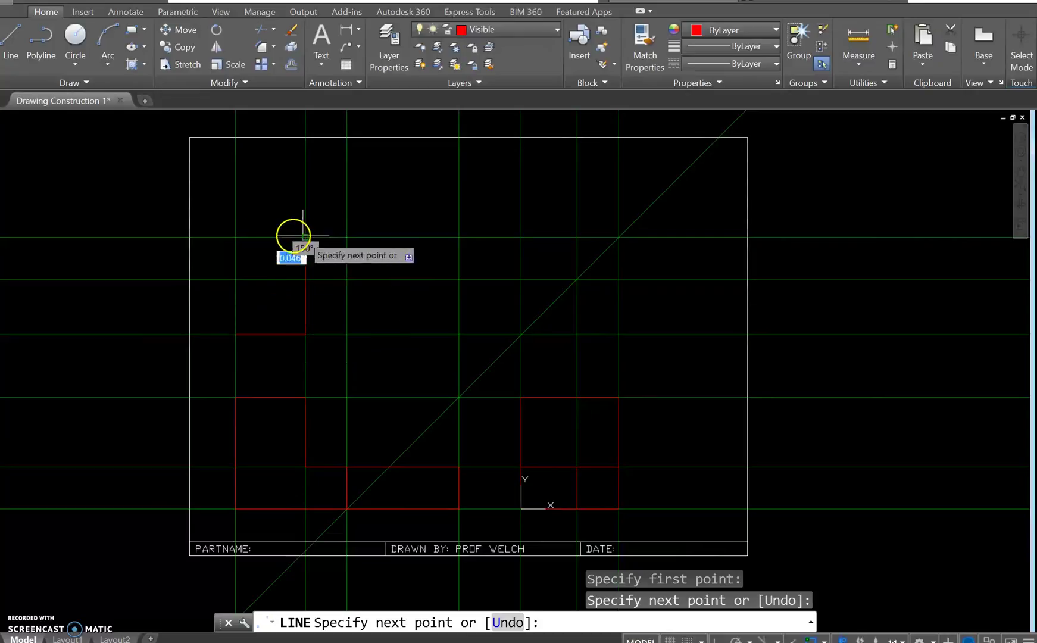
pyautogui.click(236, 237)
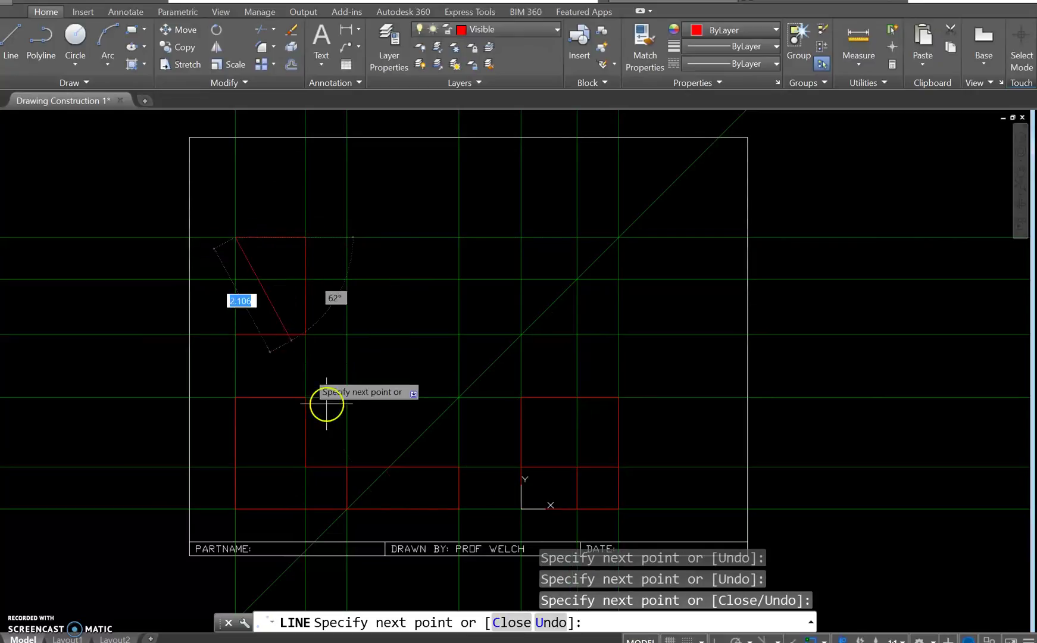
pyautogui.click(506, 622)
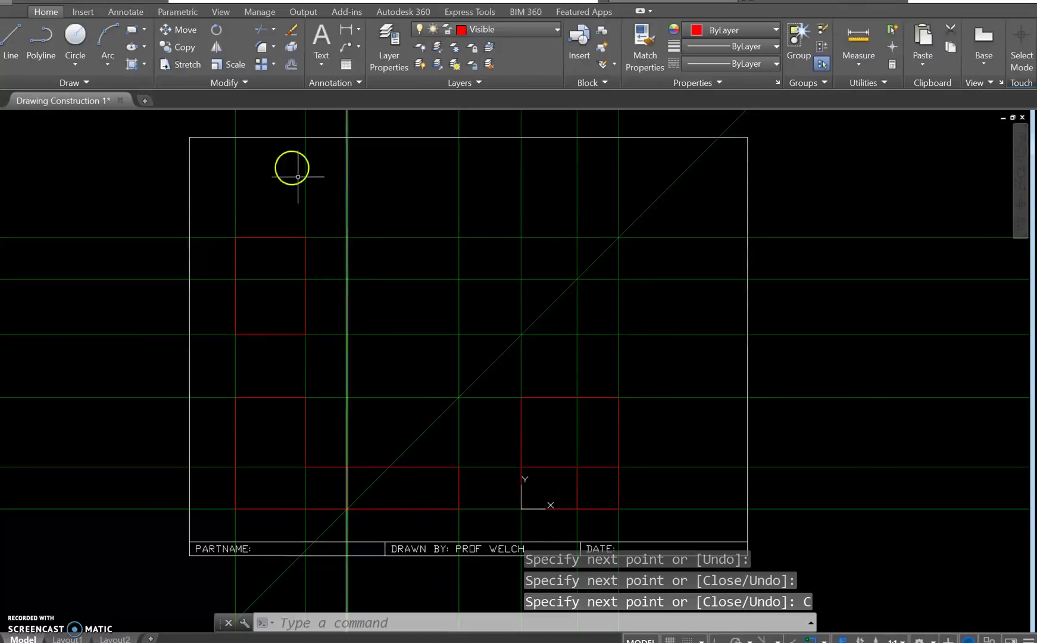
# Draw the L-shaped face of the top view as connected lines from the rectangle's lower corner around the arm back to its upper corner
pyautogui.click(11, 37)
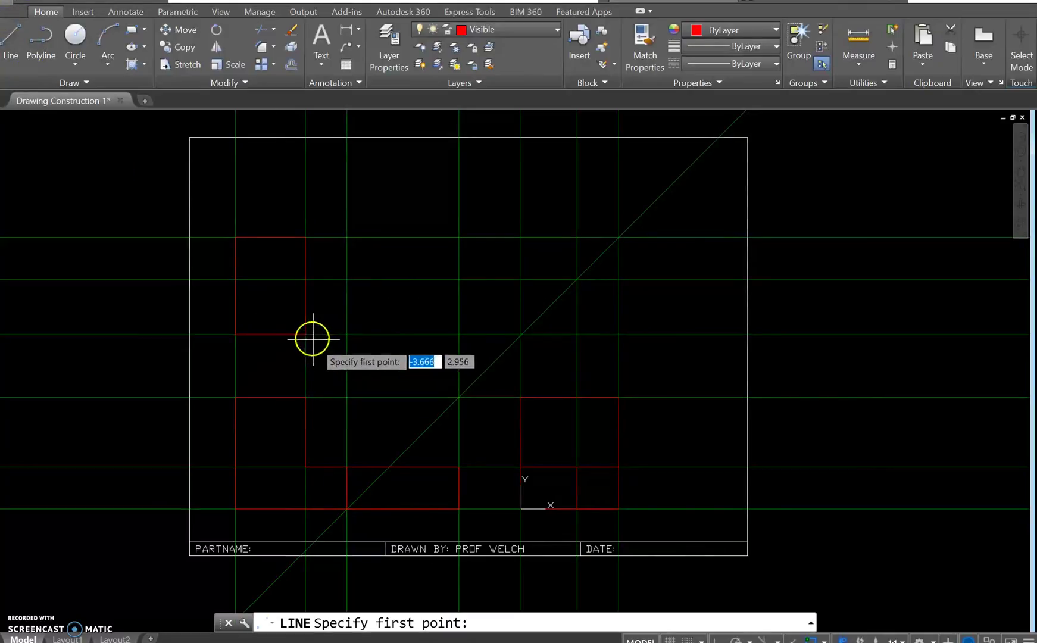
pyautogui.click(347, 334)
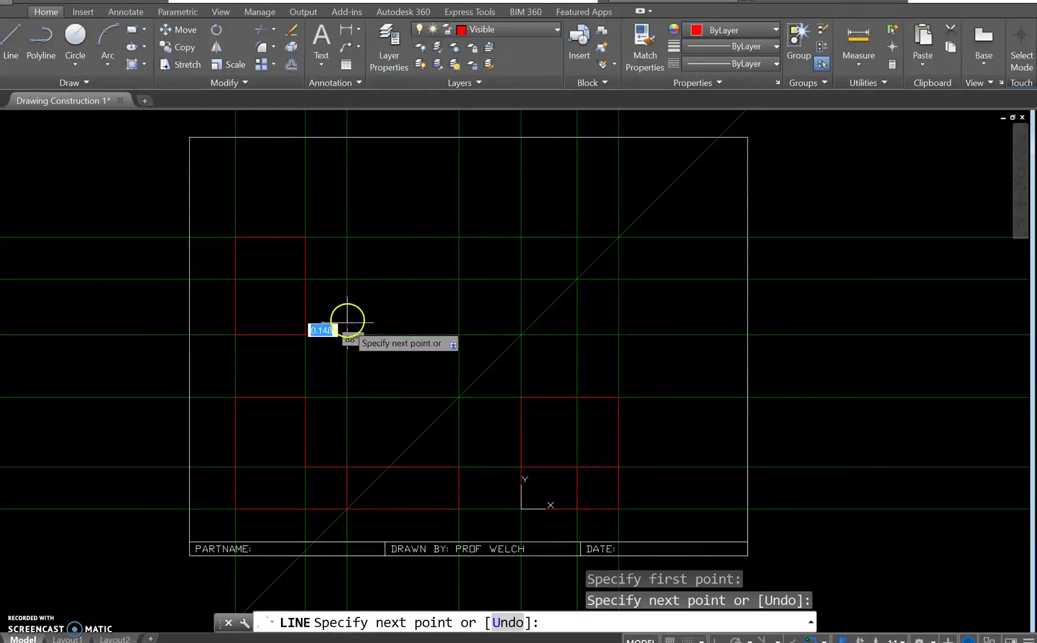
pyautogui.click(346, 278)
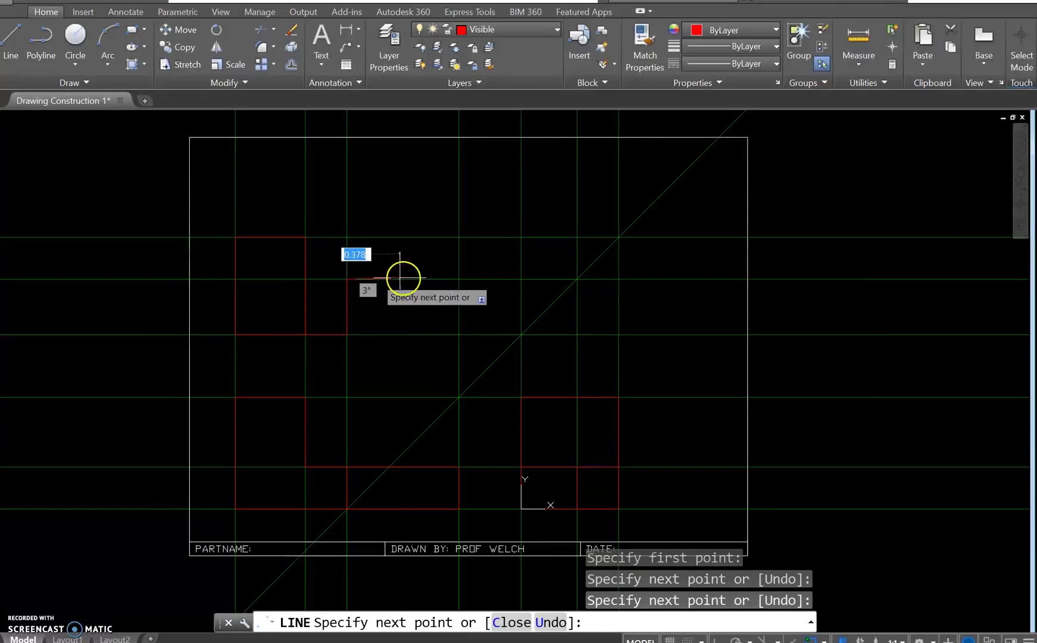
pyautogui.click(458, 278)
pyautogui.click(458, 237)
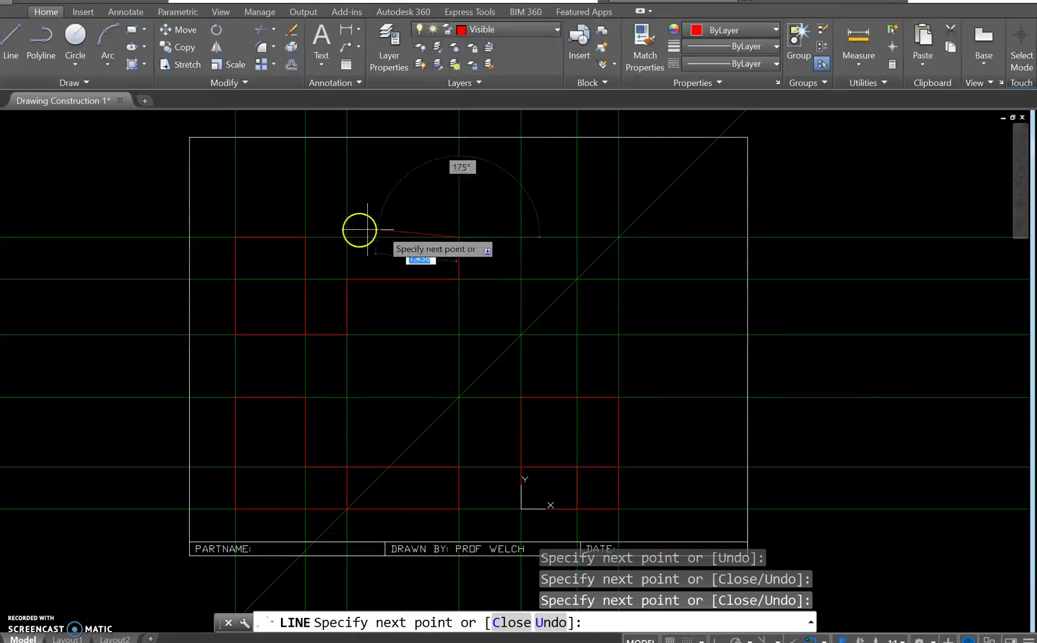
pyautogui.click(306, 237)
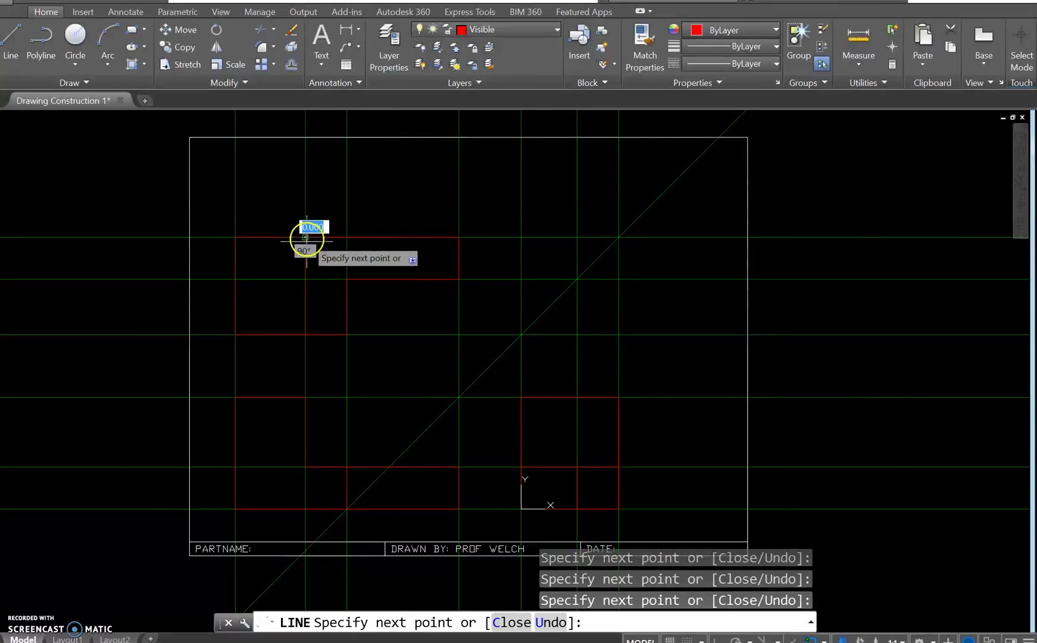
pyautogui.press('Escape')
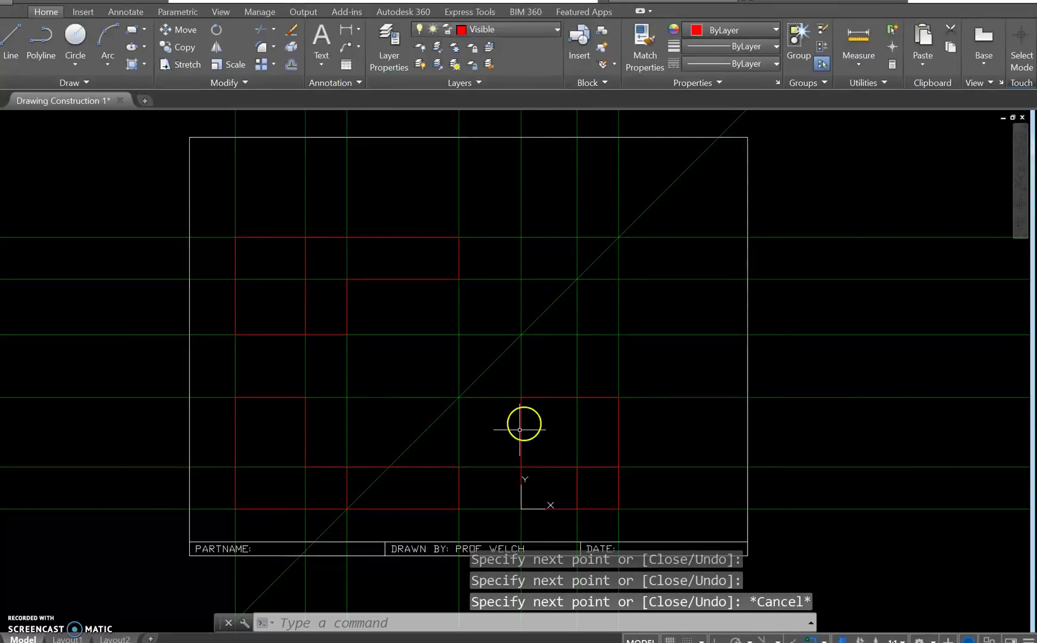
# Turn layer 0 on to compare its boxes with the visible lines, and turn it off again
pyautogui.click(557, 30)
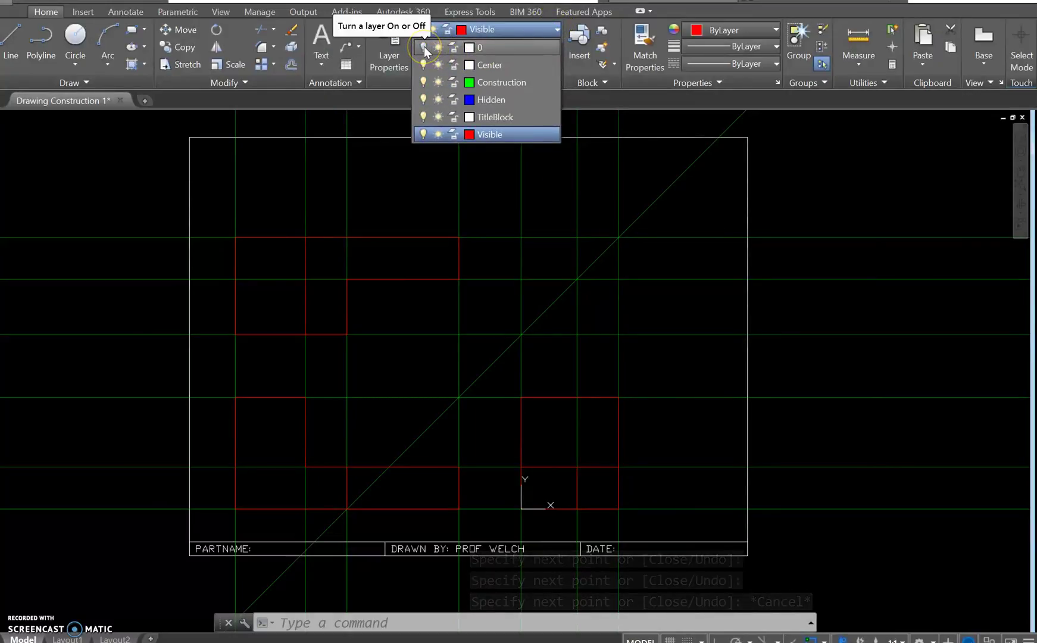
pyautogui.click(424, 49)
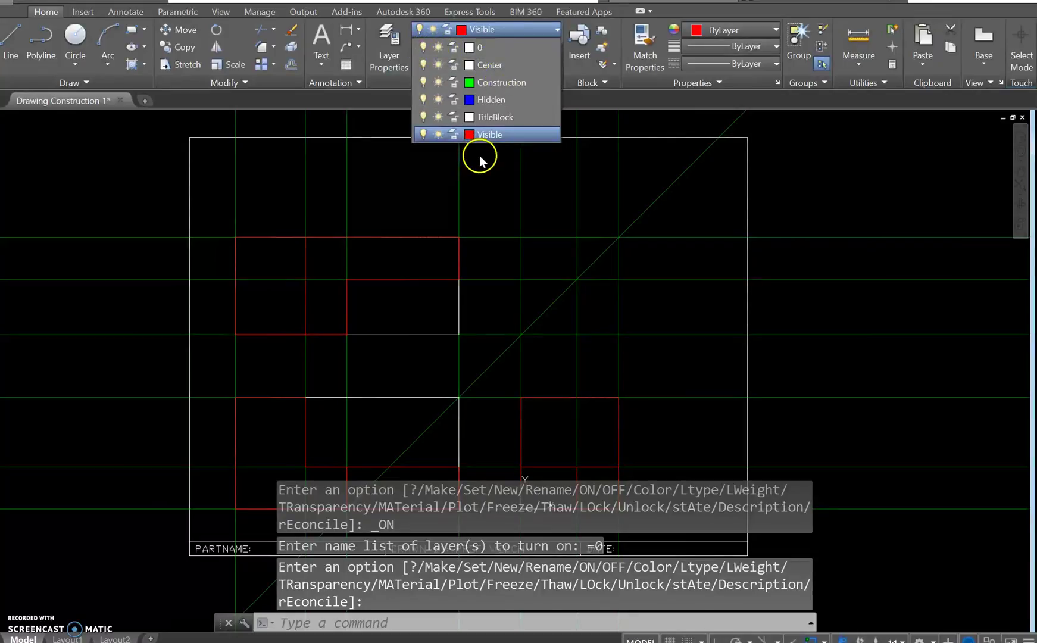
pyautogui.click(423, 48)
pyautogui.press('Escape')
pyautogui.press('Escape')
pyautogui.press('Escape')
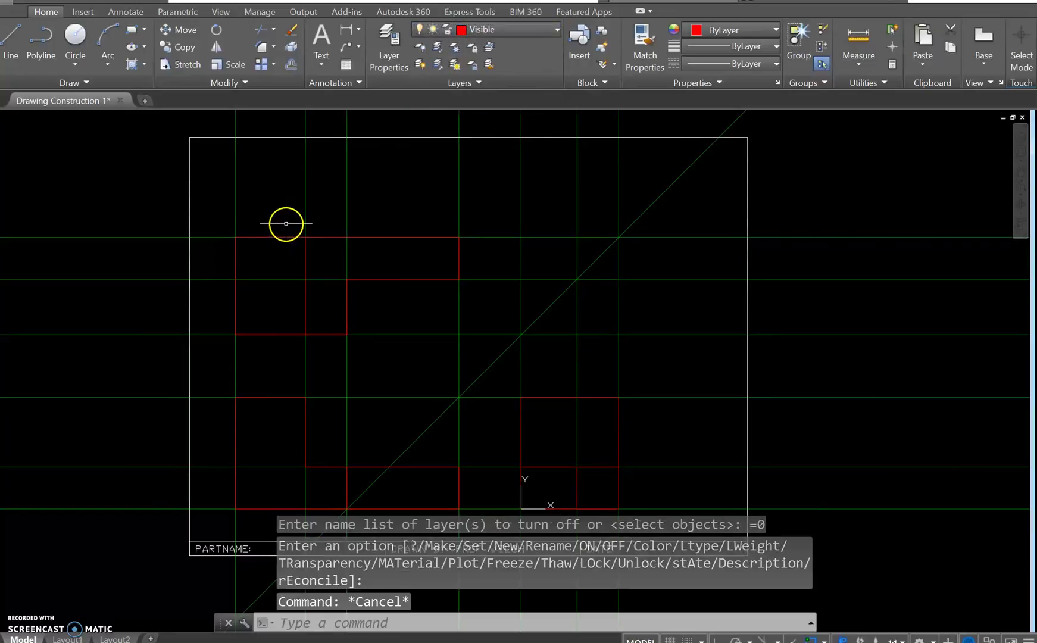
# Select all visible lines of the three views and send them to the back of the draw order
pyautogui.click(222, 222)
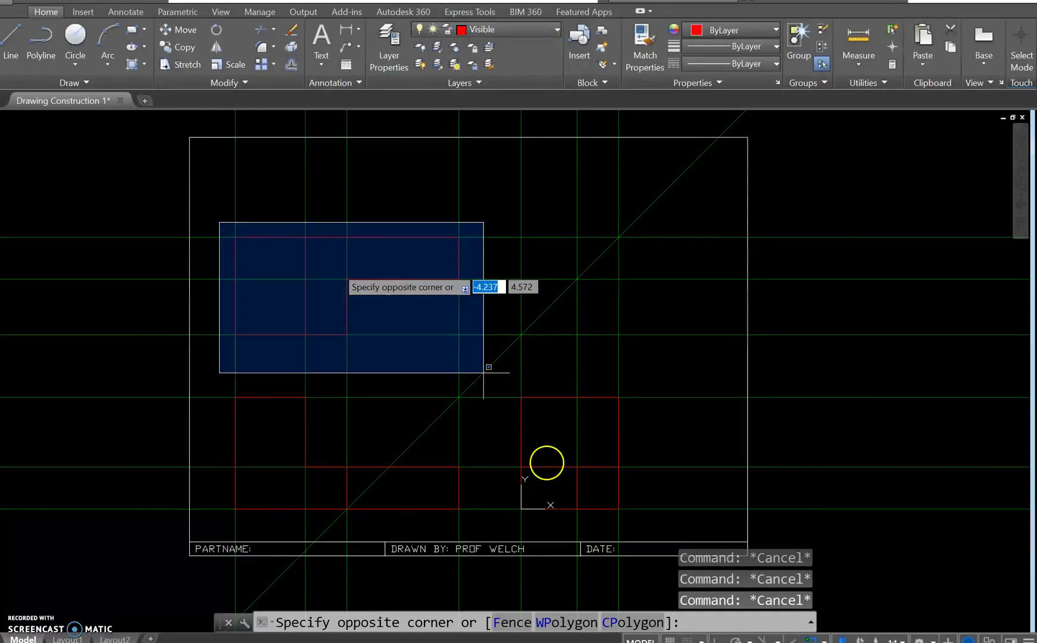
pyautogui.click(649, 529)
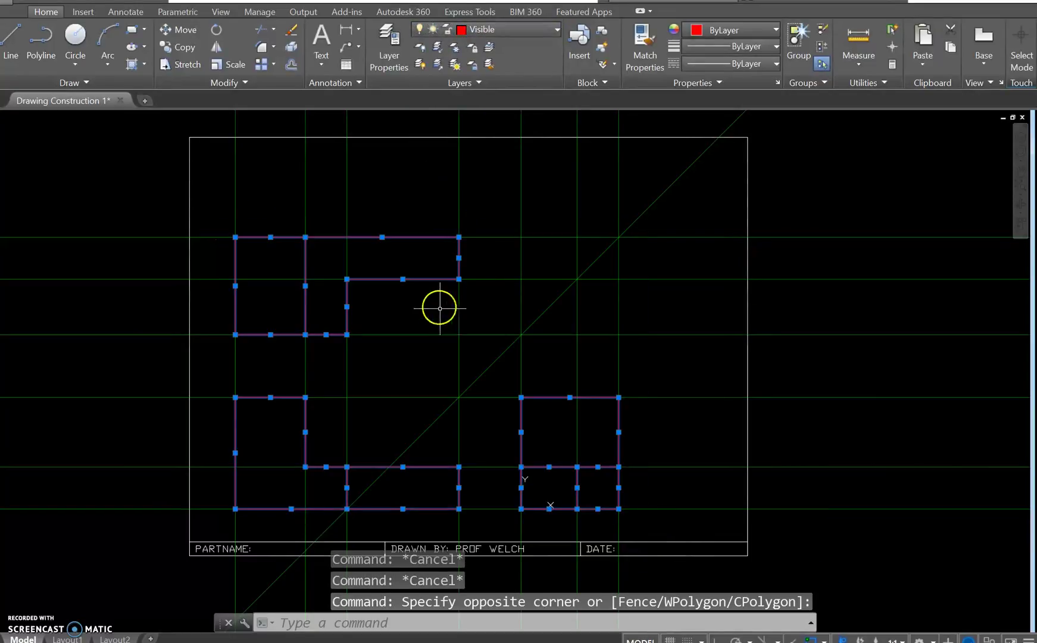
pyautogui.rightClick(346, 310)
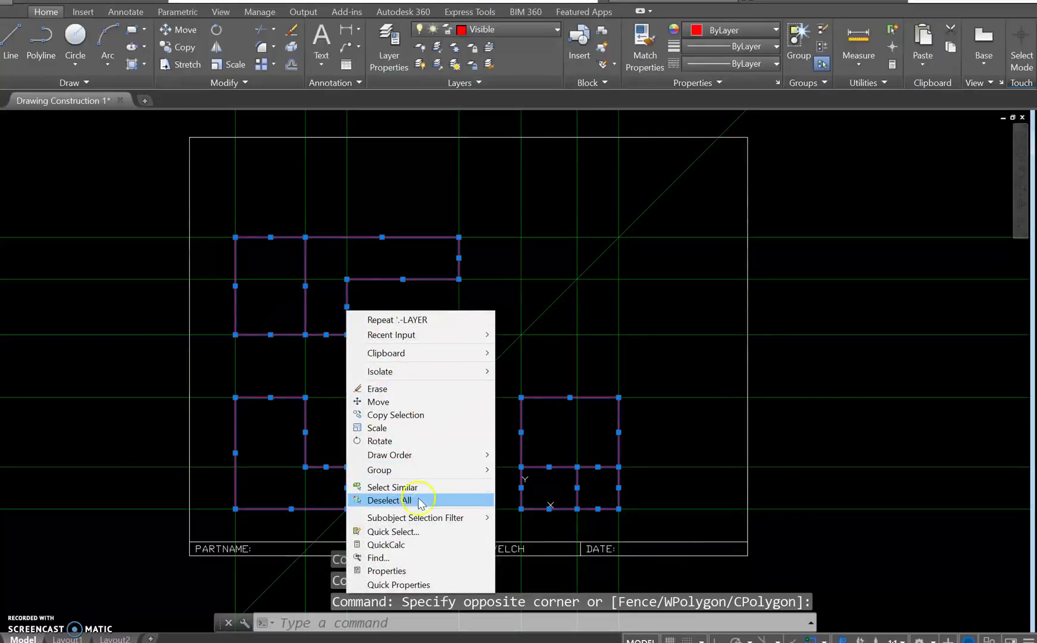
pyautogui.moveTo(388, 455)
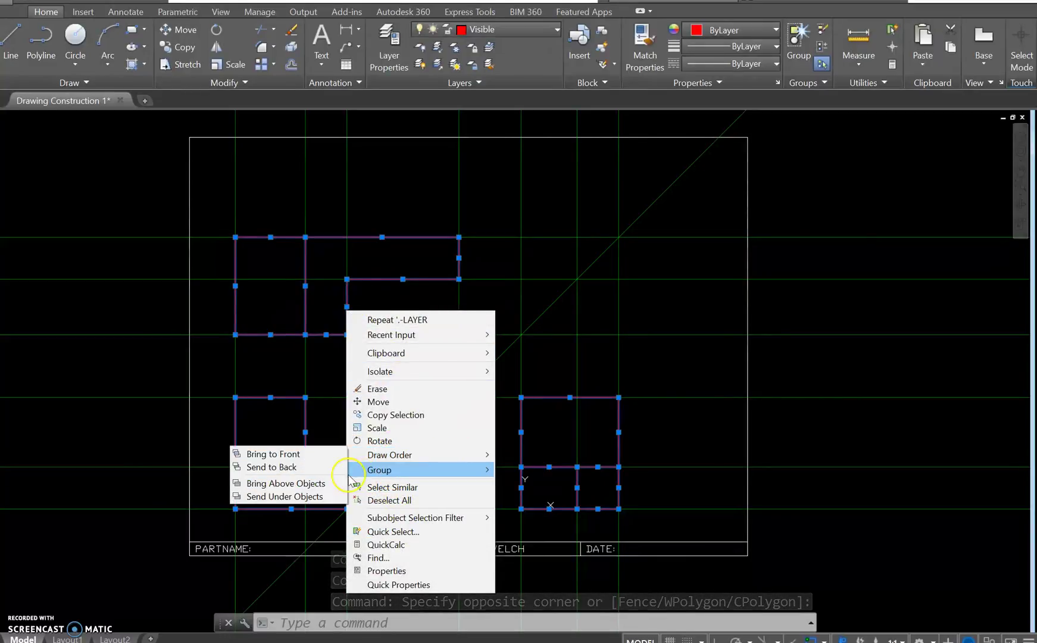
pyautogui.click(259, 468)
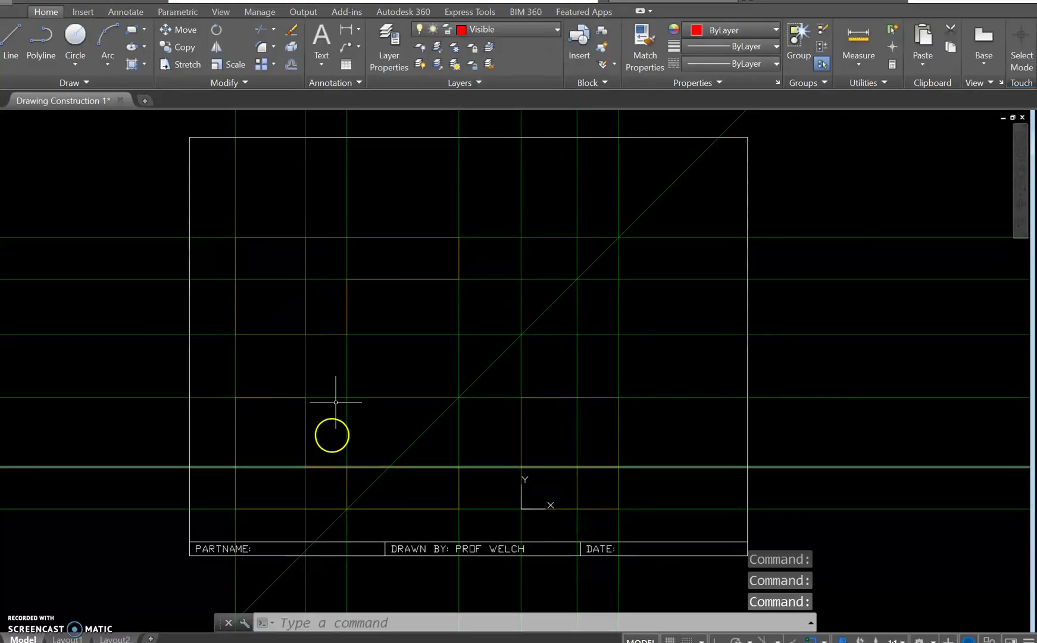
# Turn on layer 0 and turn off the Construction layer
pyautogui.click(551, 30)
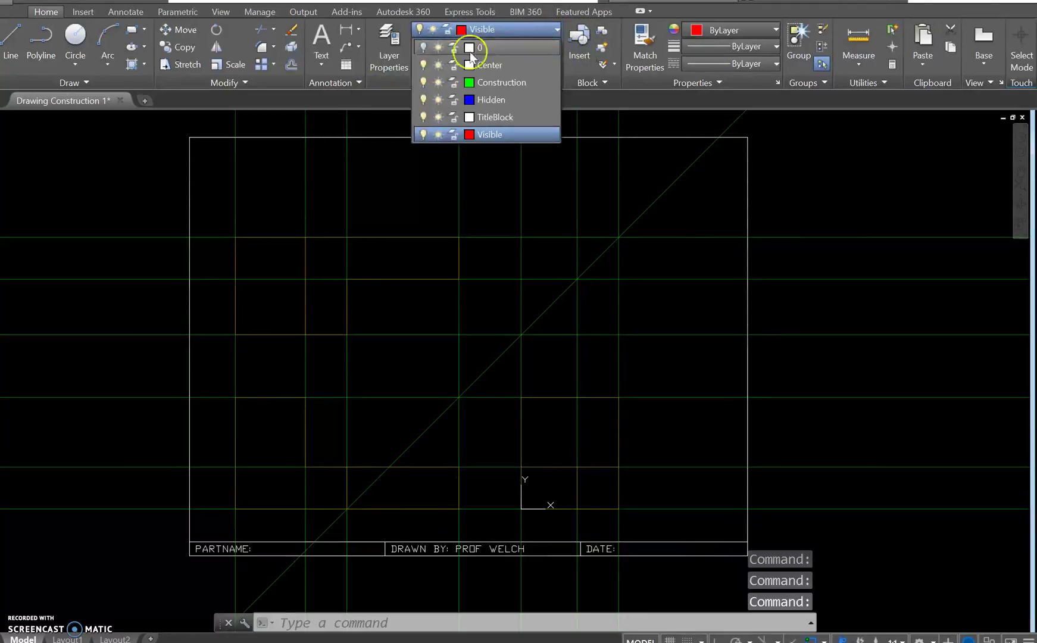
pyautogui.click(425, 48)
pyautogui.click(506, 132)
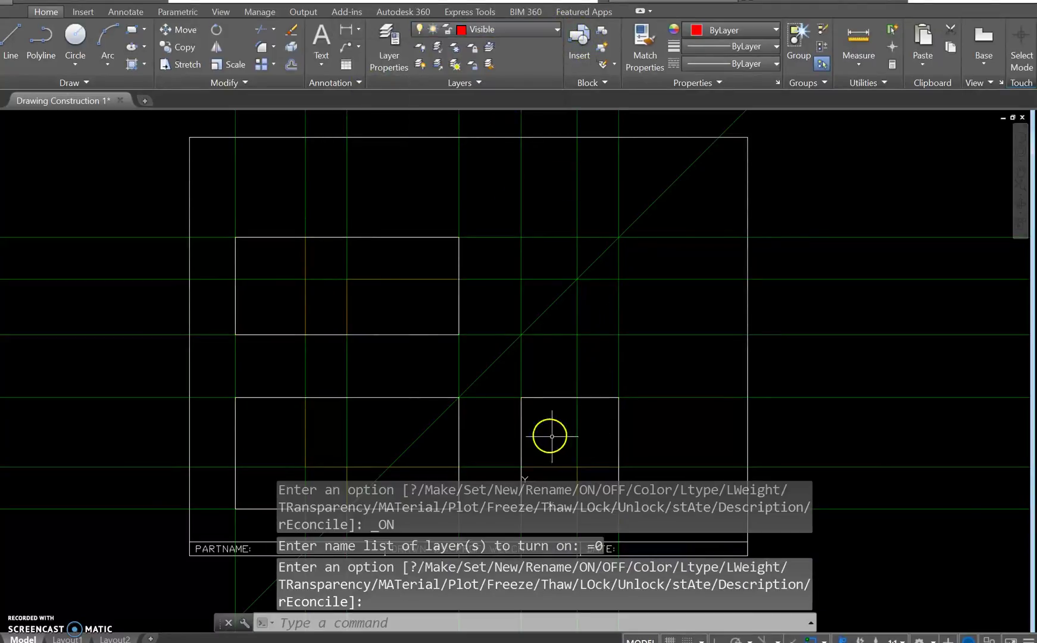
pyautogui.click(560, 28)
pyautogui.click(423, 82)
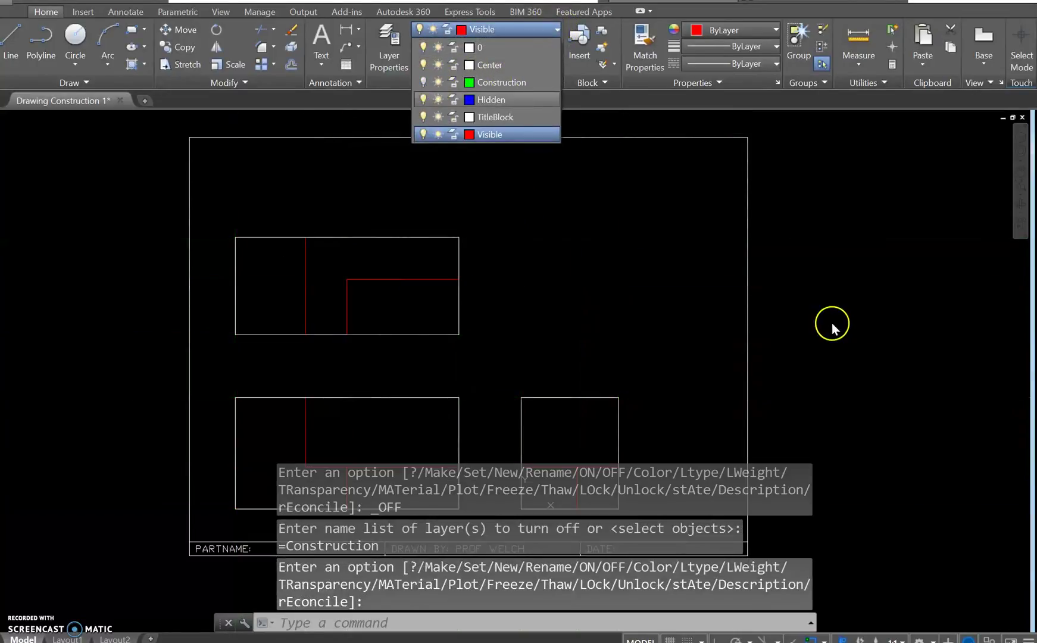
pyautogui.press('Escape')
pyautogui.press('Escape')
pyautogui.press('Escape')
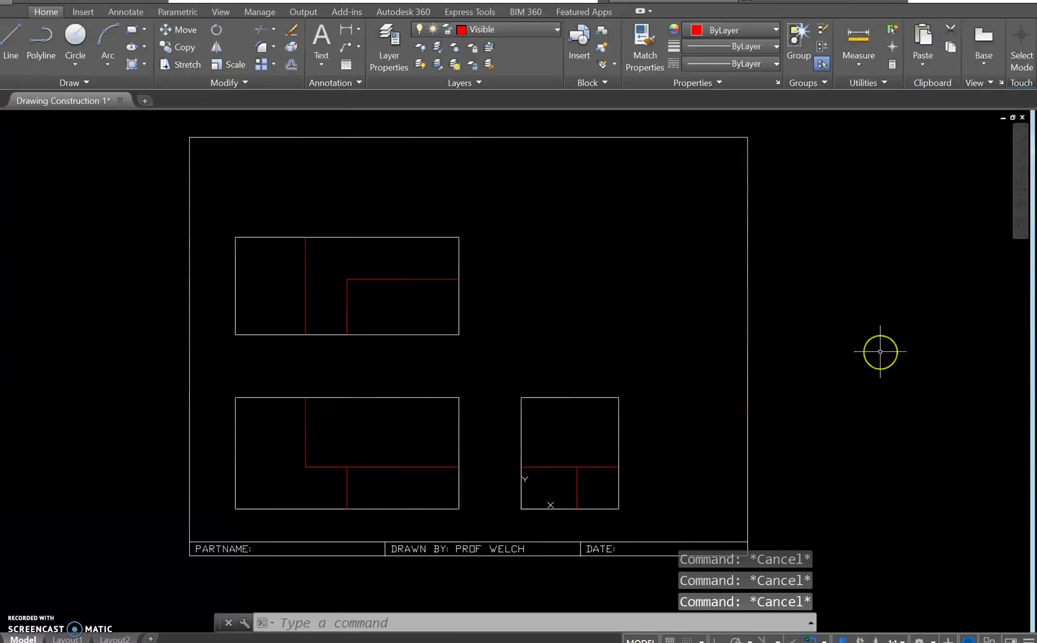